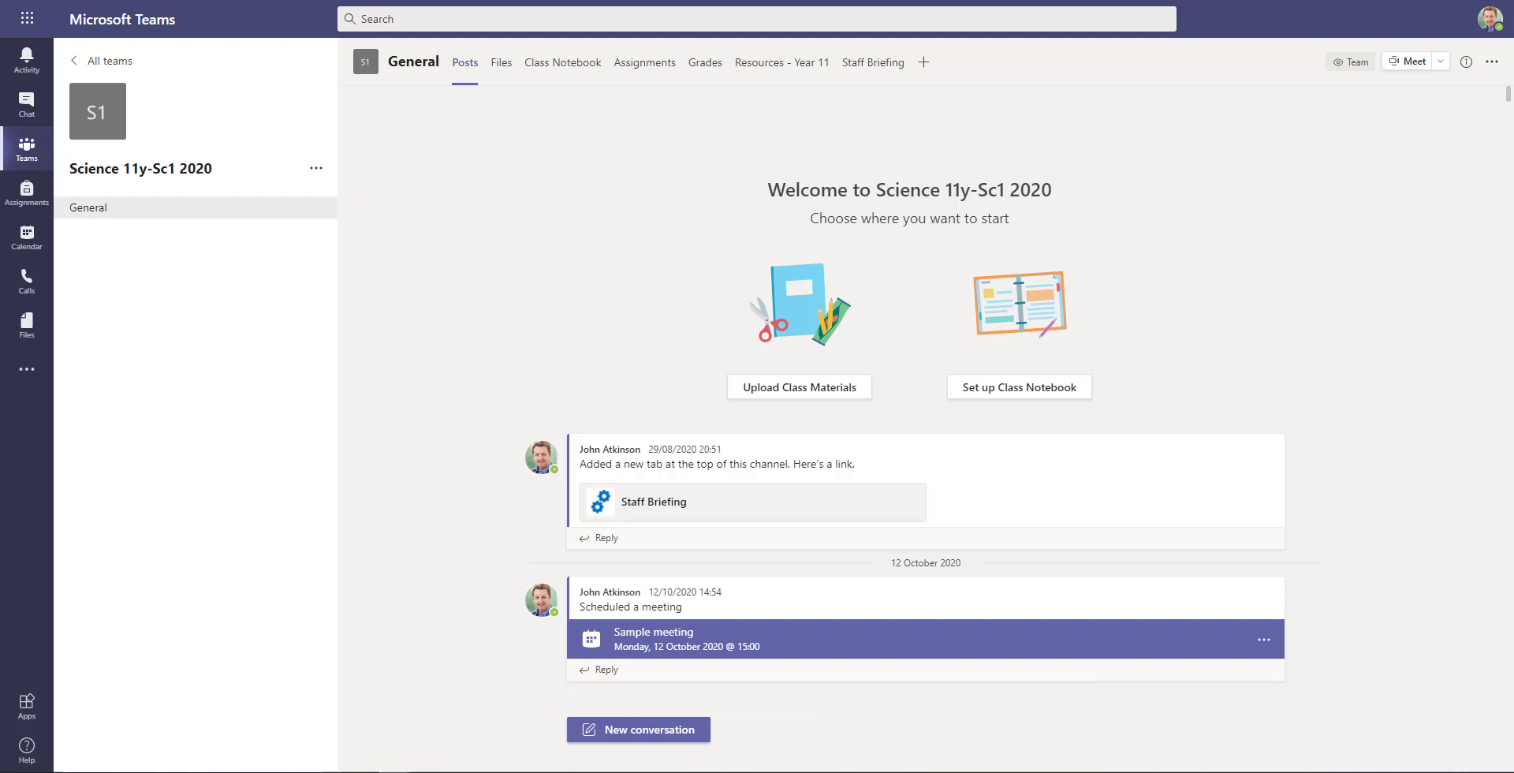
Create a new assignment in the Science 11y-Sc1 2020 class titled "Heating calcium carbonate experiment".
click(639, 72)
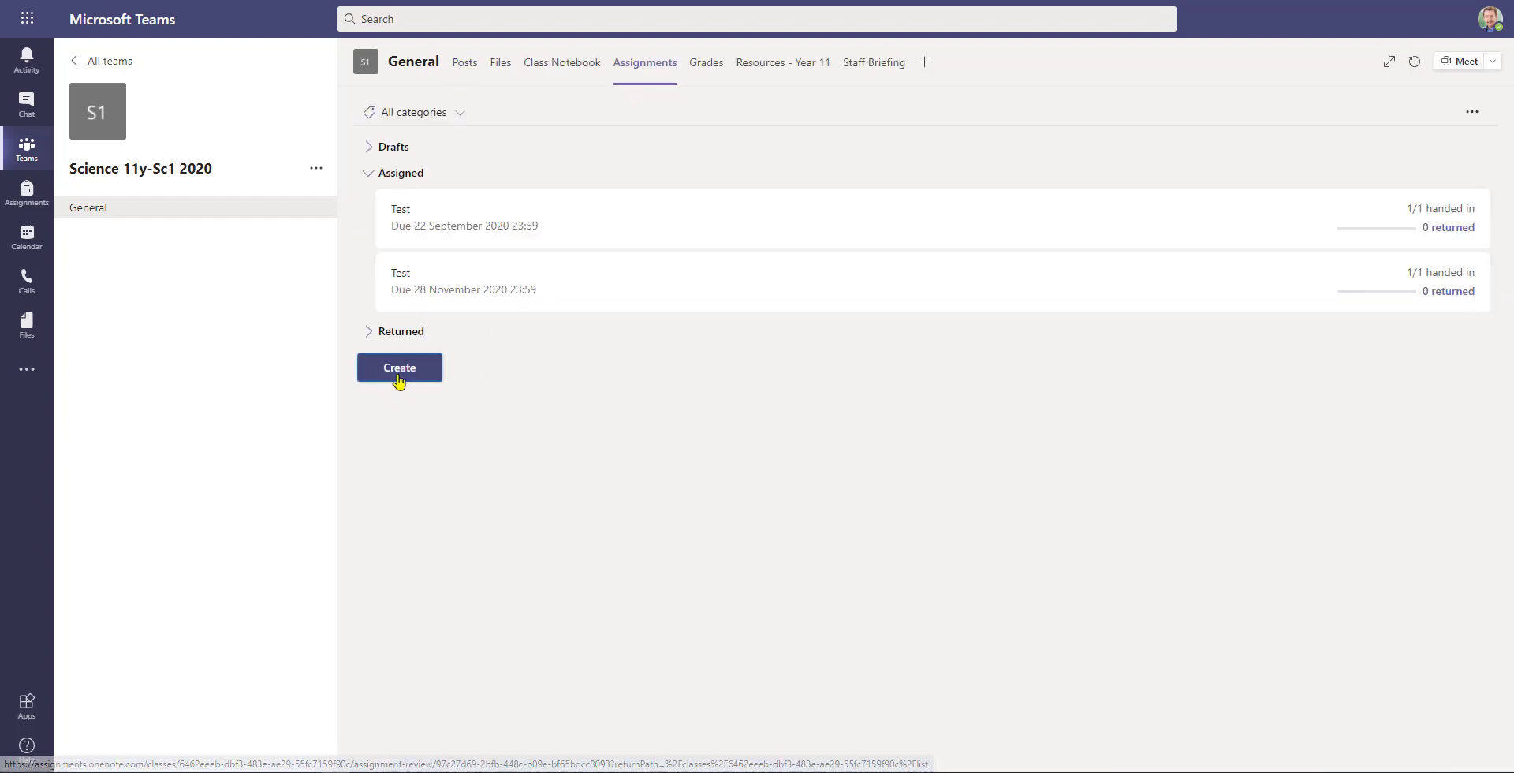
click(399, 369)
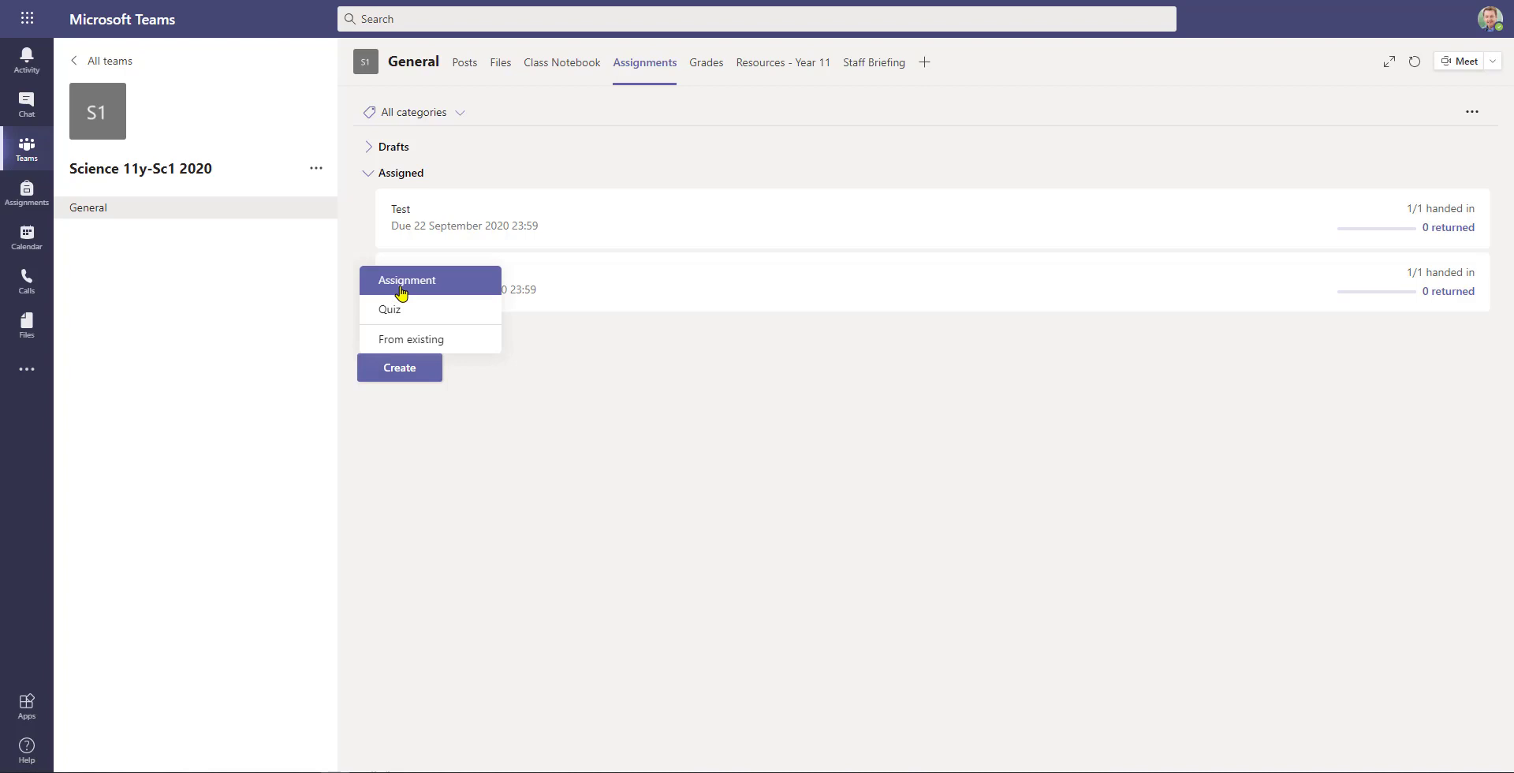
click(401, 293)
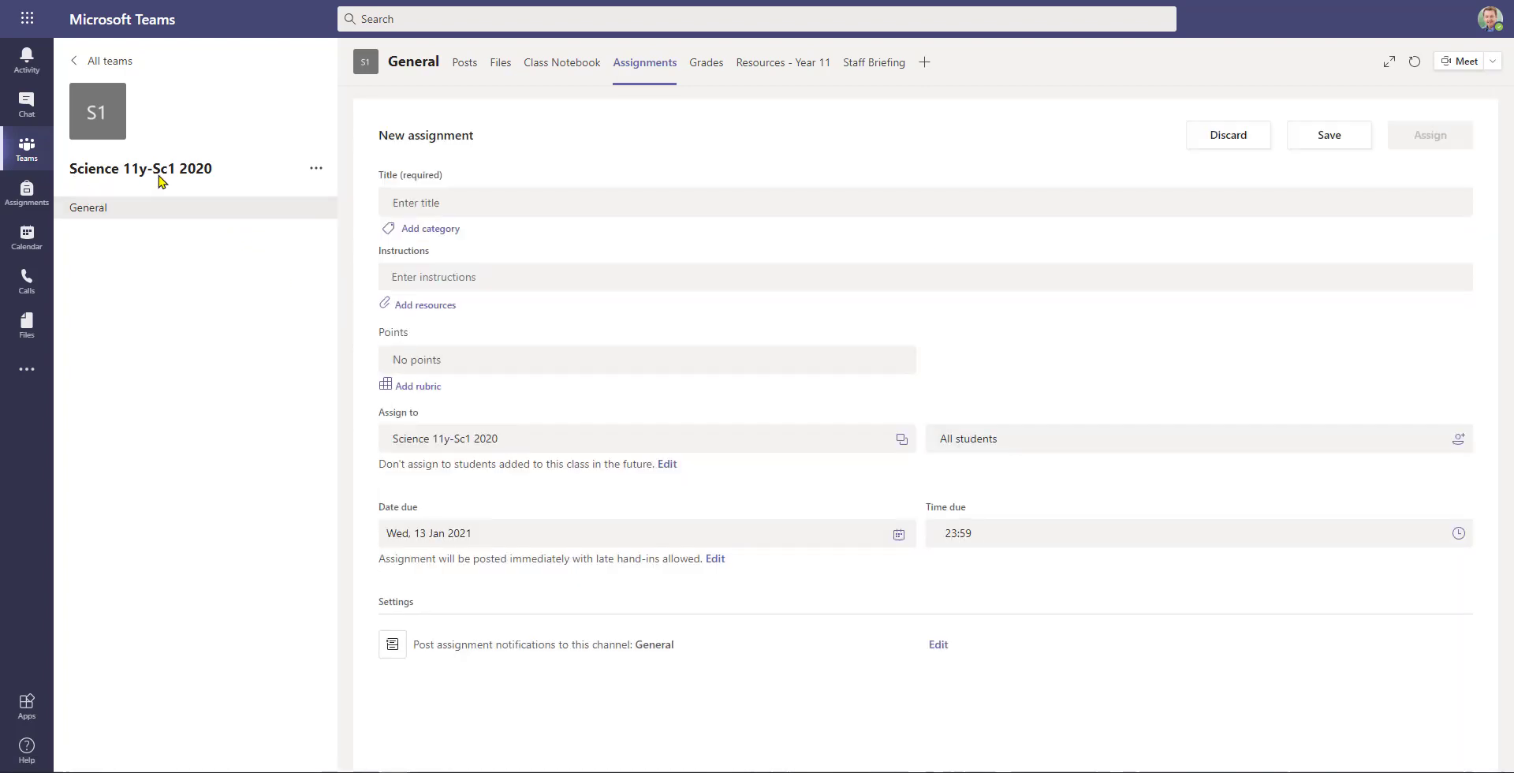
click(468, 198)
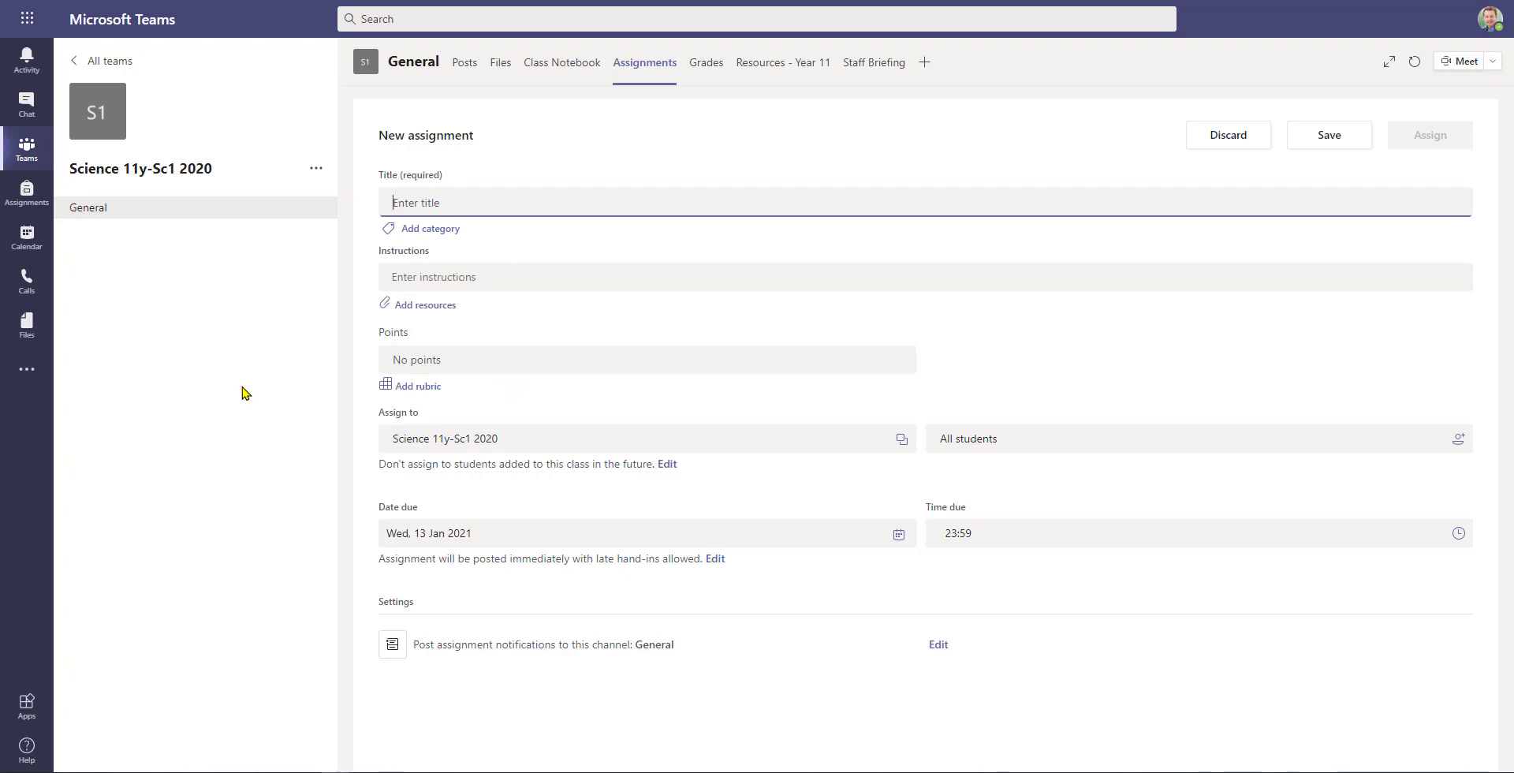
text(Heating calcium carbonate experiment)
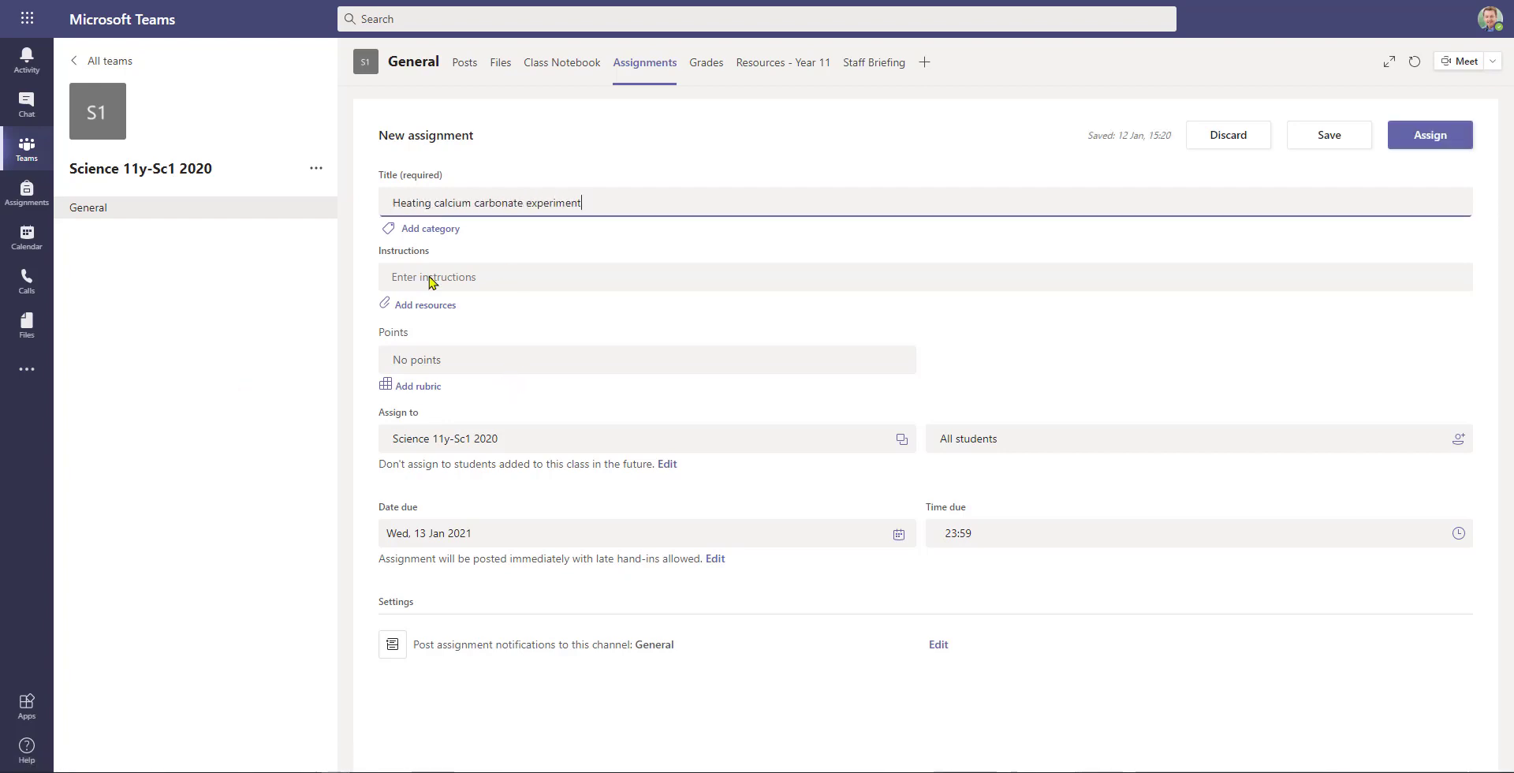
Enter the assignment instructions "Please write up the experiment notes from todays lesson and submit them as a Word document.".
click(432, 282)
text(Please write up the experiment notes from todays lesson and)
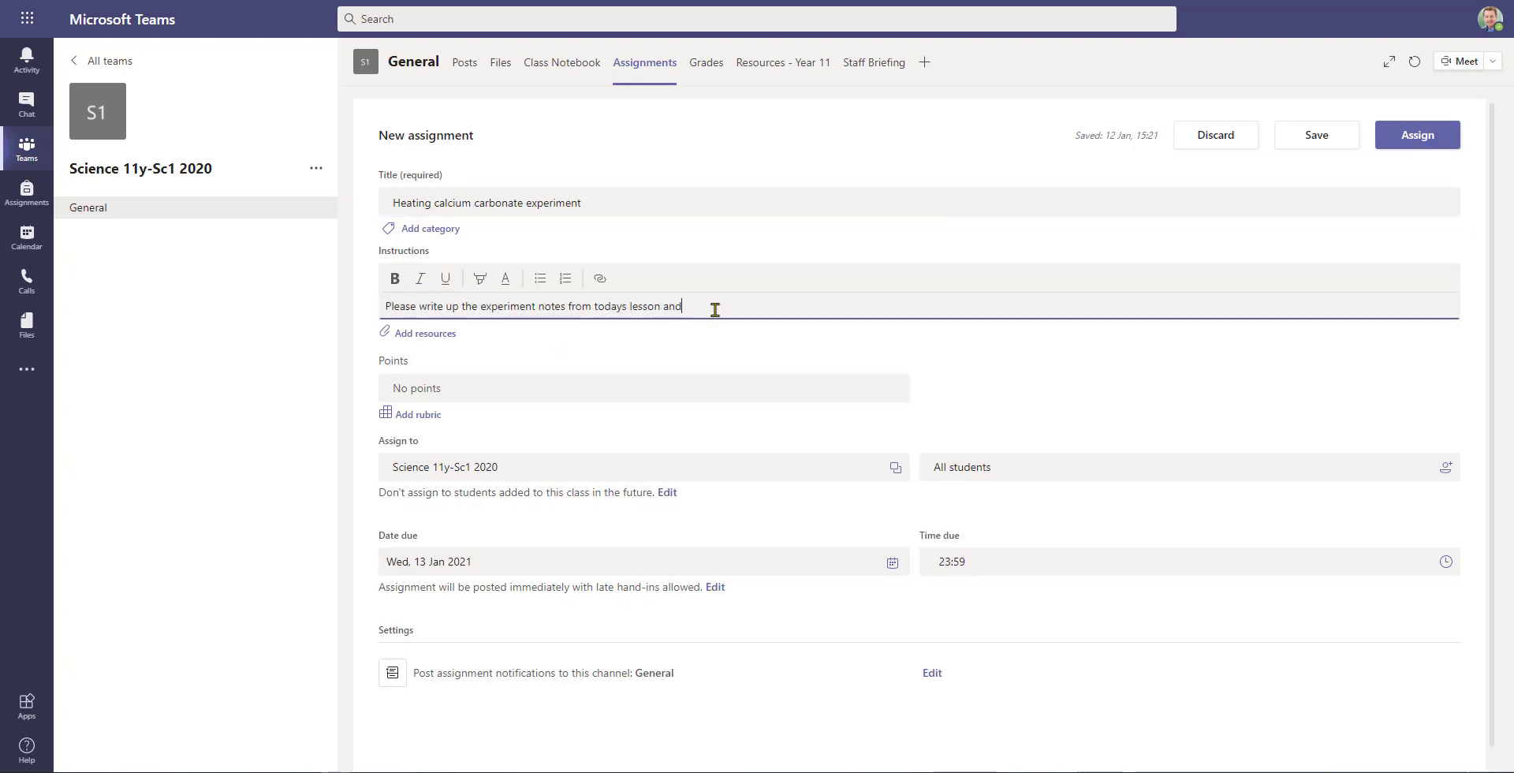
text( submit them as a Word document.)
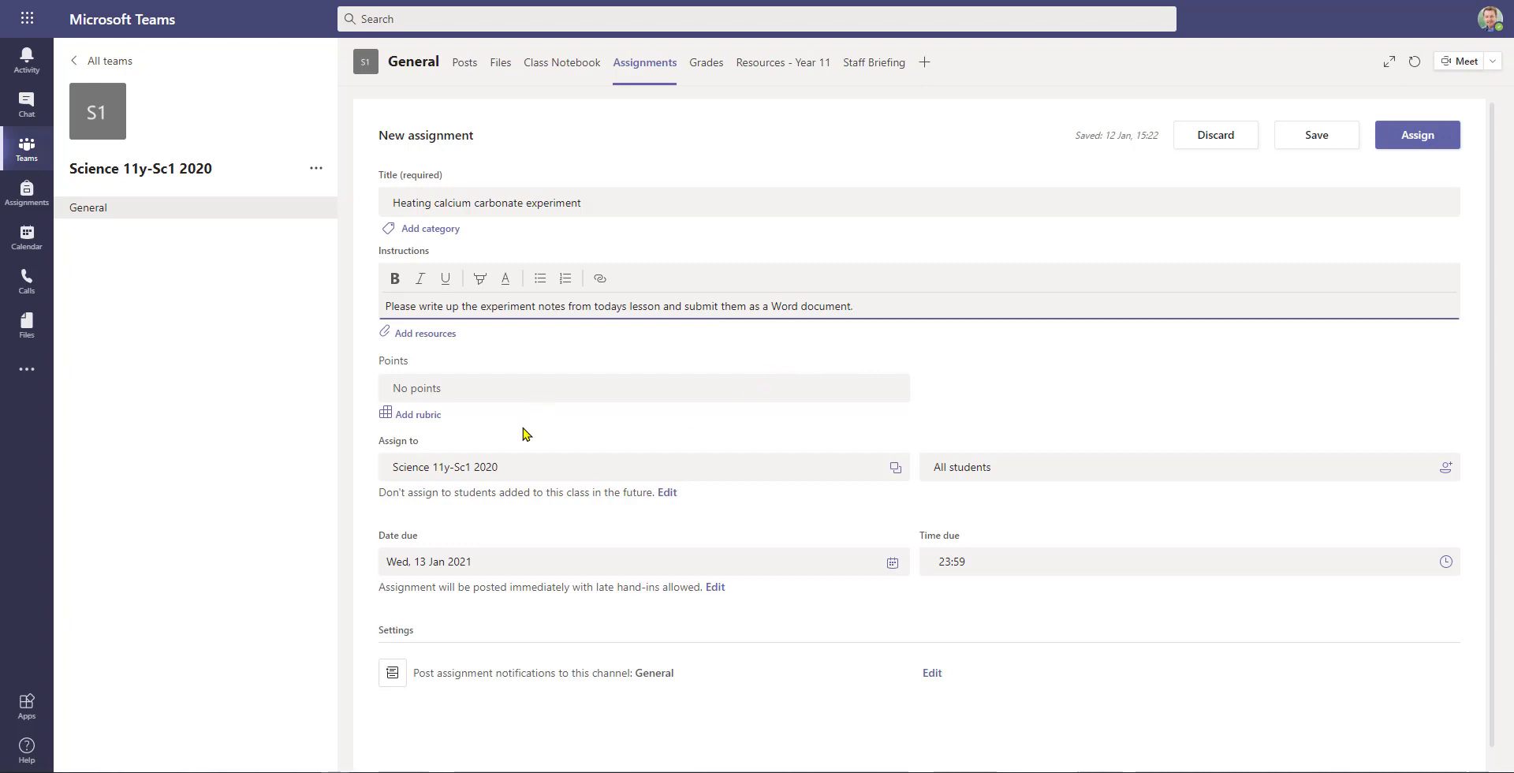
Start a new rubric titled "Science rubric for practical lessons" with the description "Requirements for writing up results from a science practical lesson.".
click(406, 424)
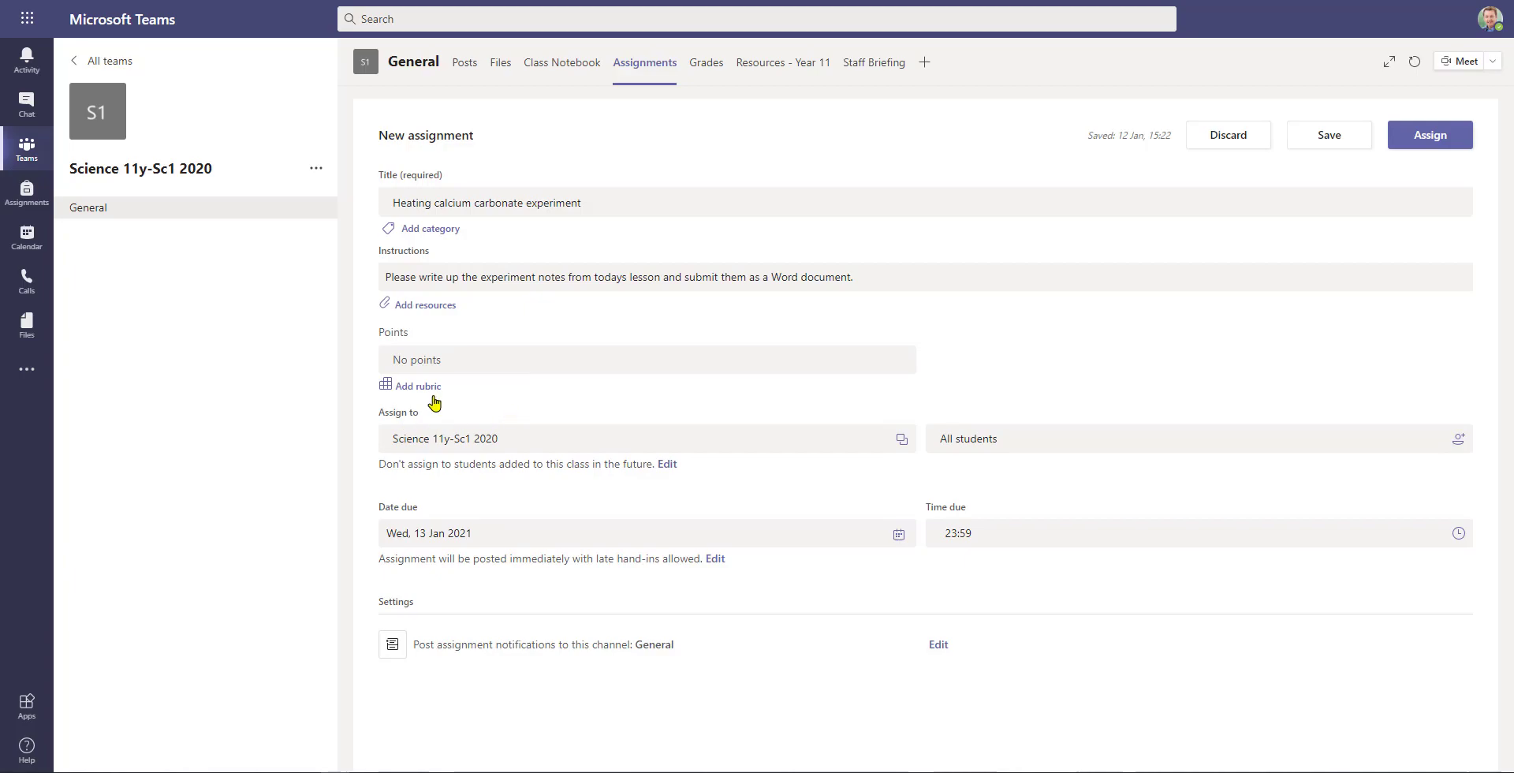
click(422, 397)
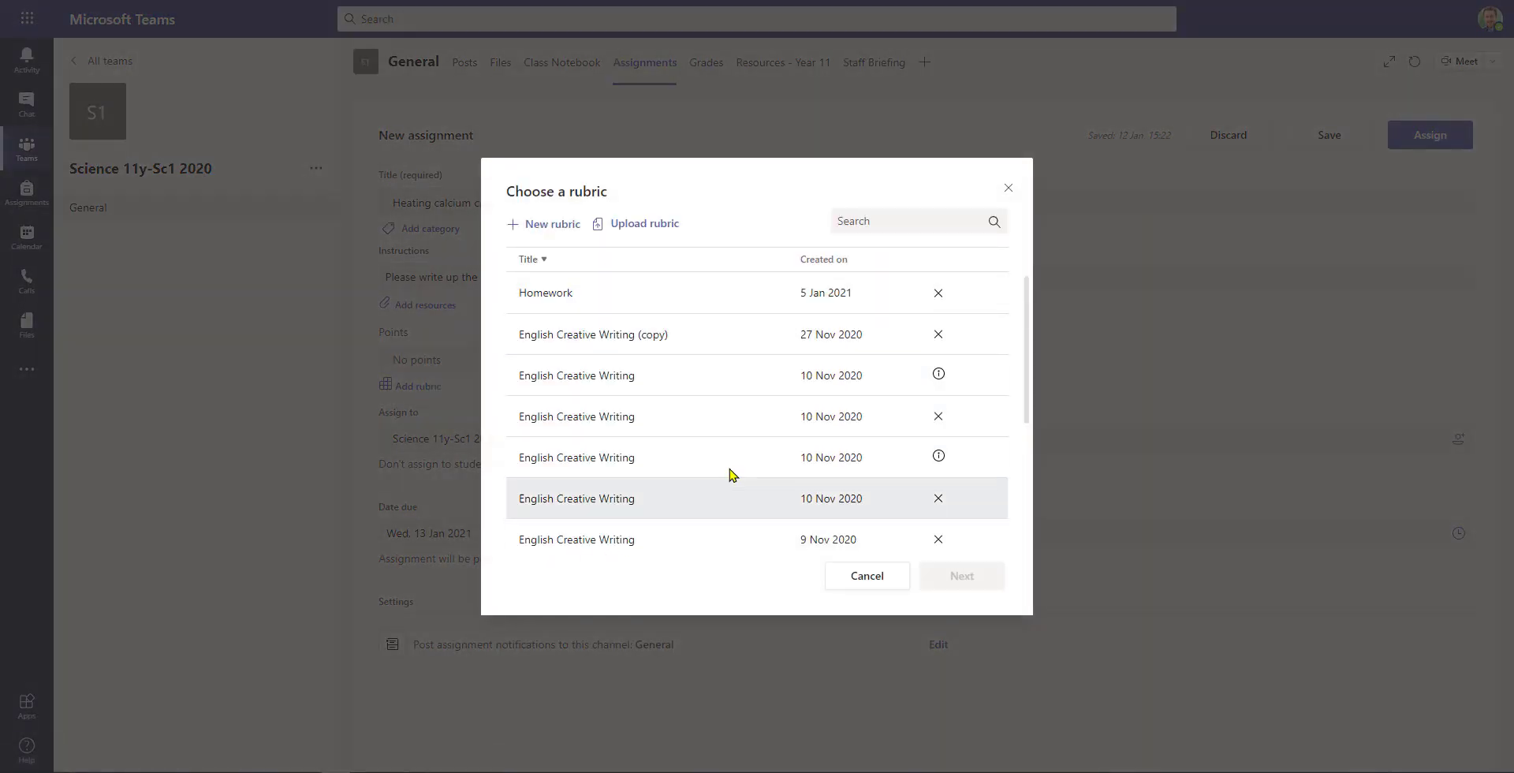
scroll(749, 474, down, 3)
scroll(710, 480, up, 5)
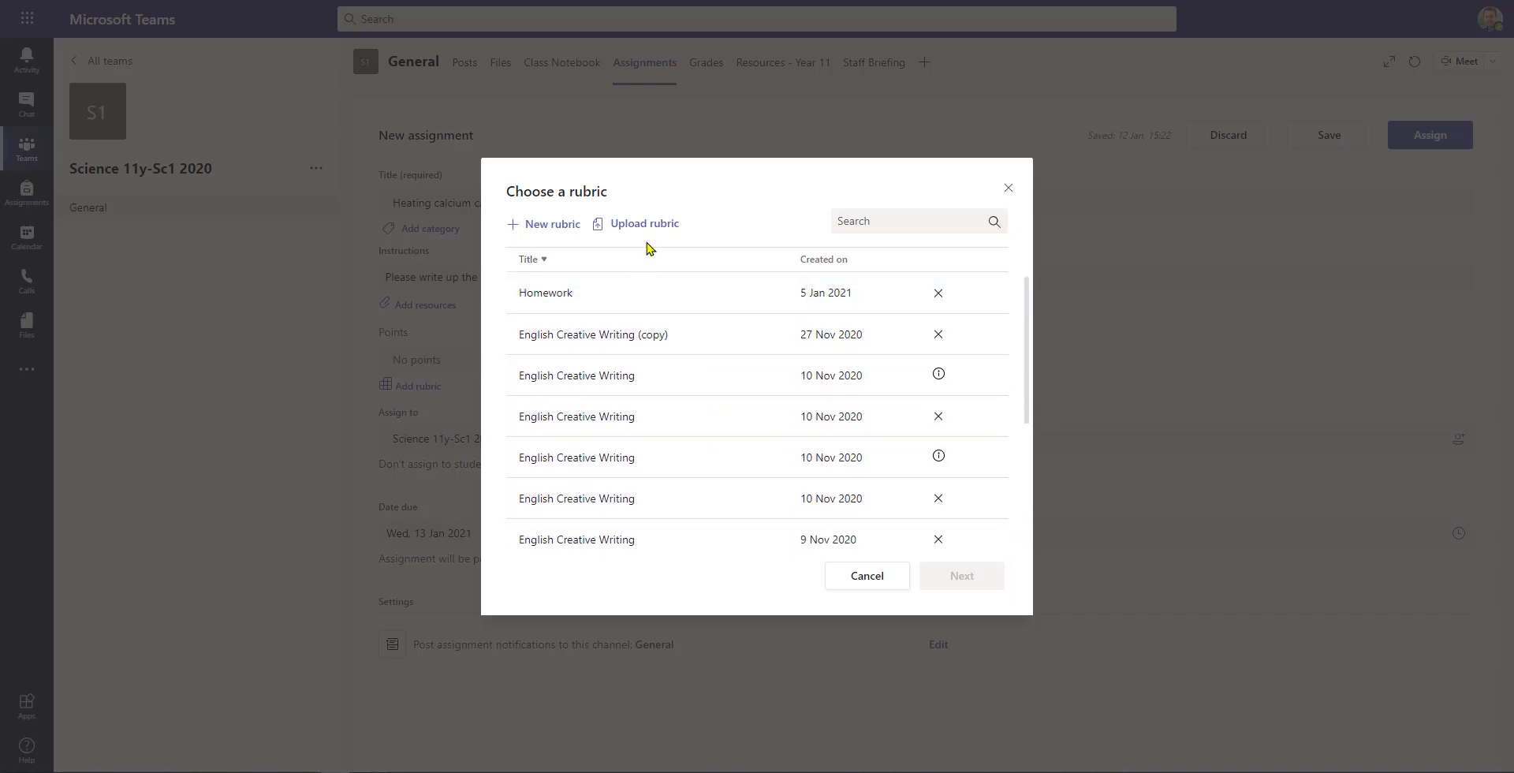
click(543, 227)
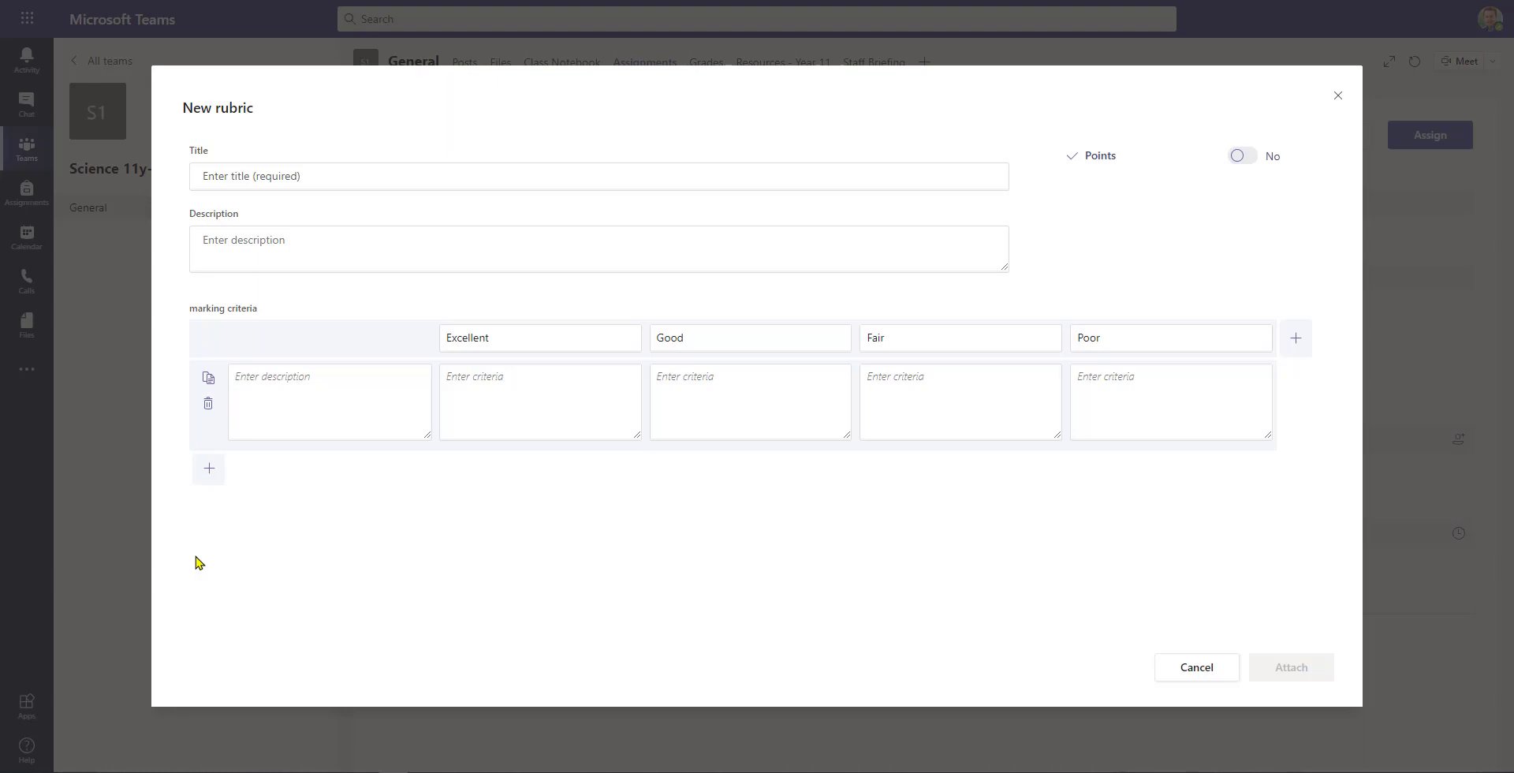
click(254, 167)
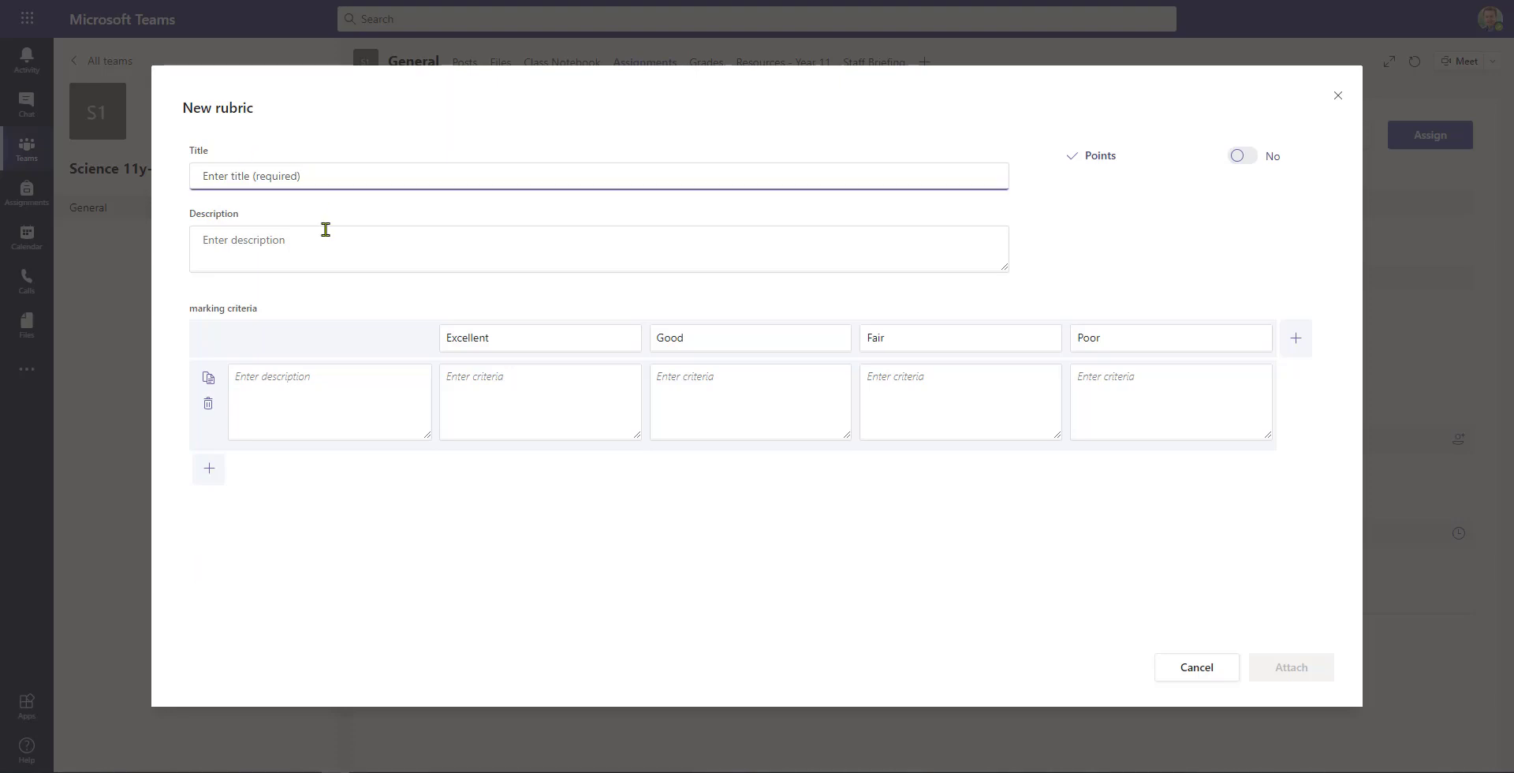
text(Science rubric for practical lessons)
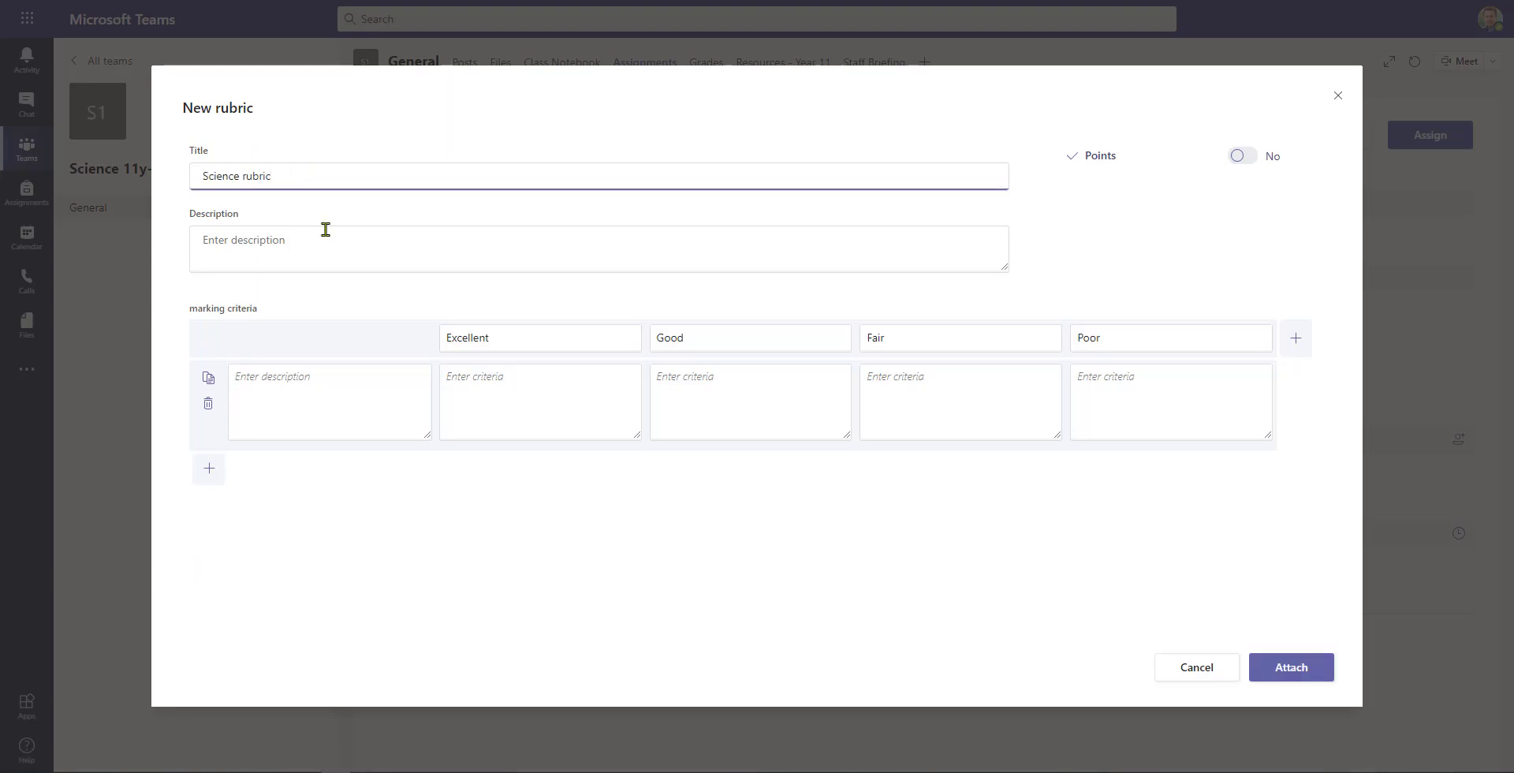
click(287, 253)
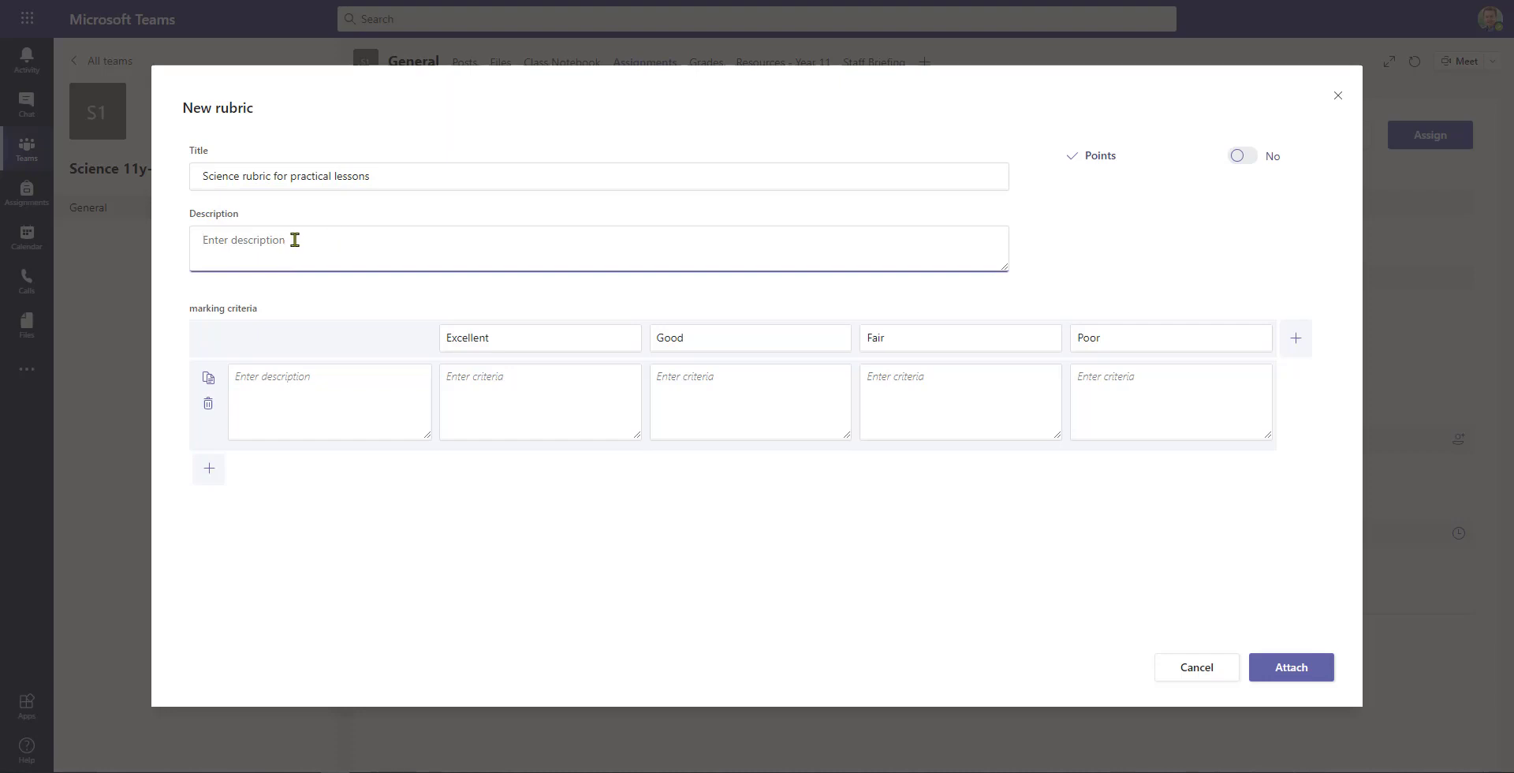
text(This is the marking criteria for science lessons when a practical session has taken place)
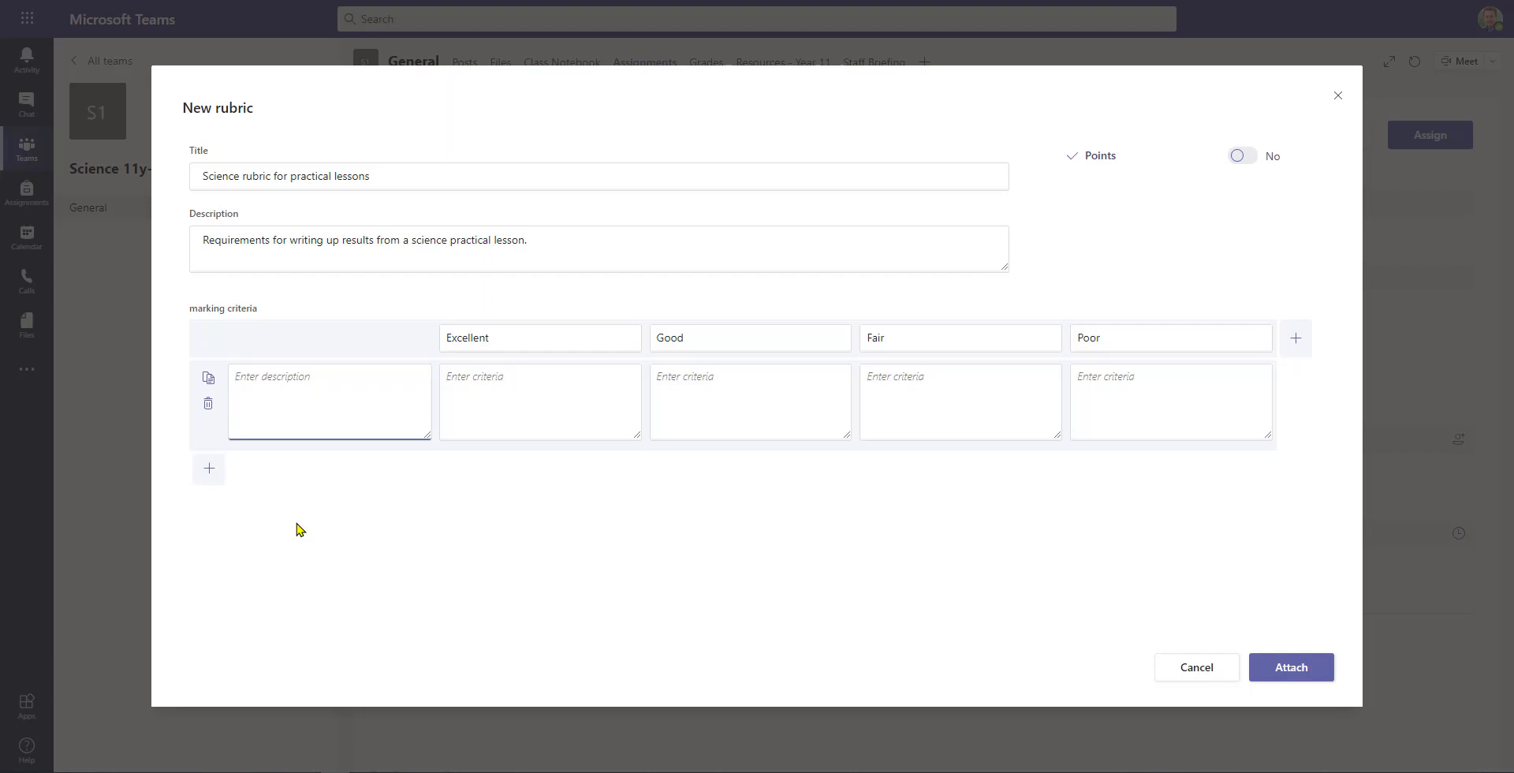
Describe the first criterion as "Required elements for a practical lesson results writing." and paste the prepared Excellent, Good, Fair and Poor criteria into its row.
text(Required elements for a practical lesson results writing.)
click(362, 507)
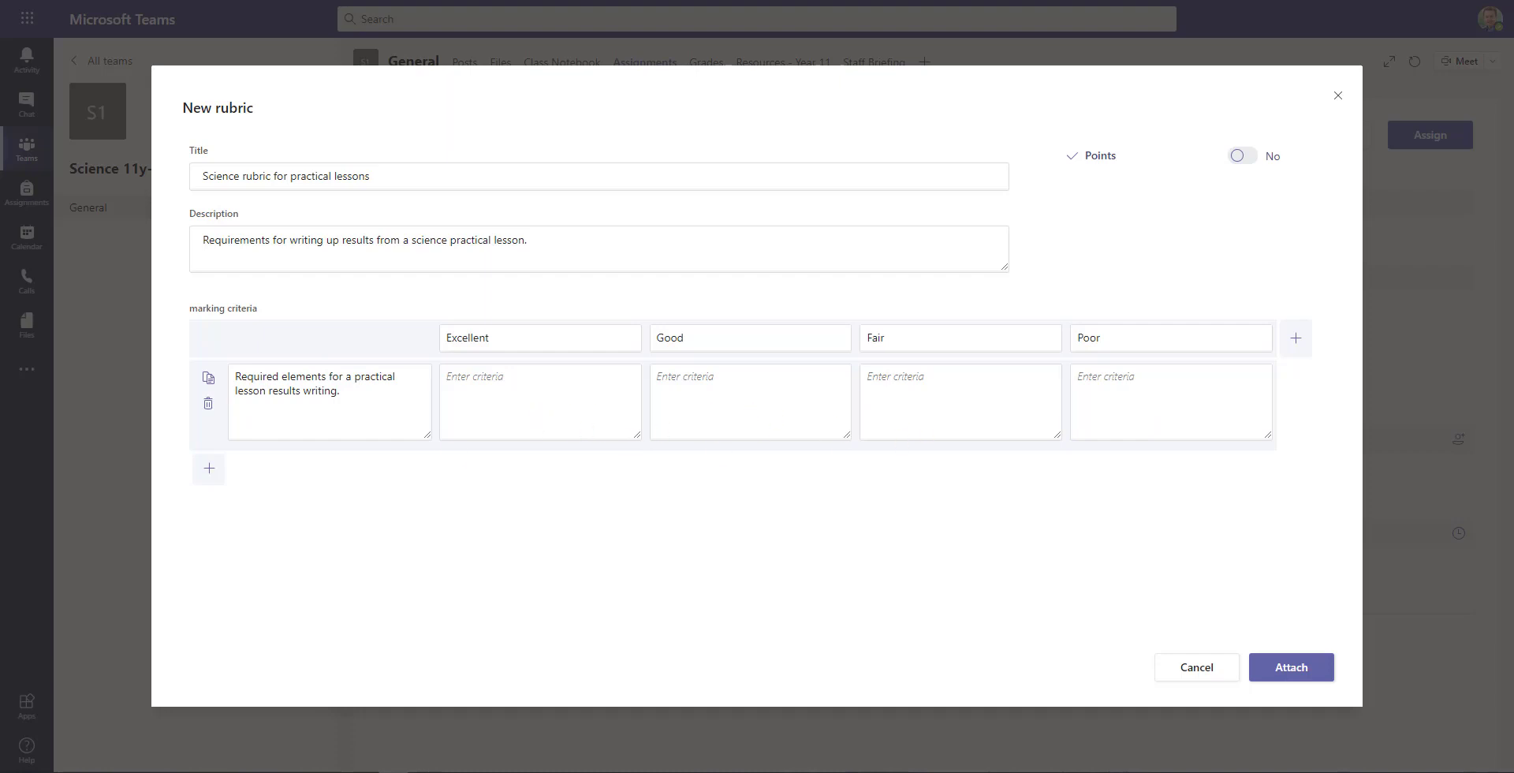
click(490, 382)
key(ctrl+v)
click(749, 398)
key(ctrl+v)
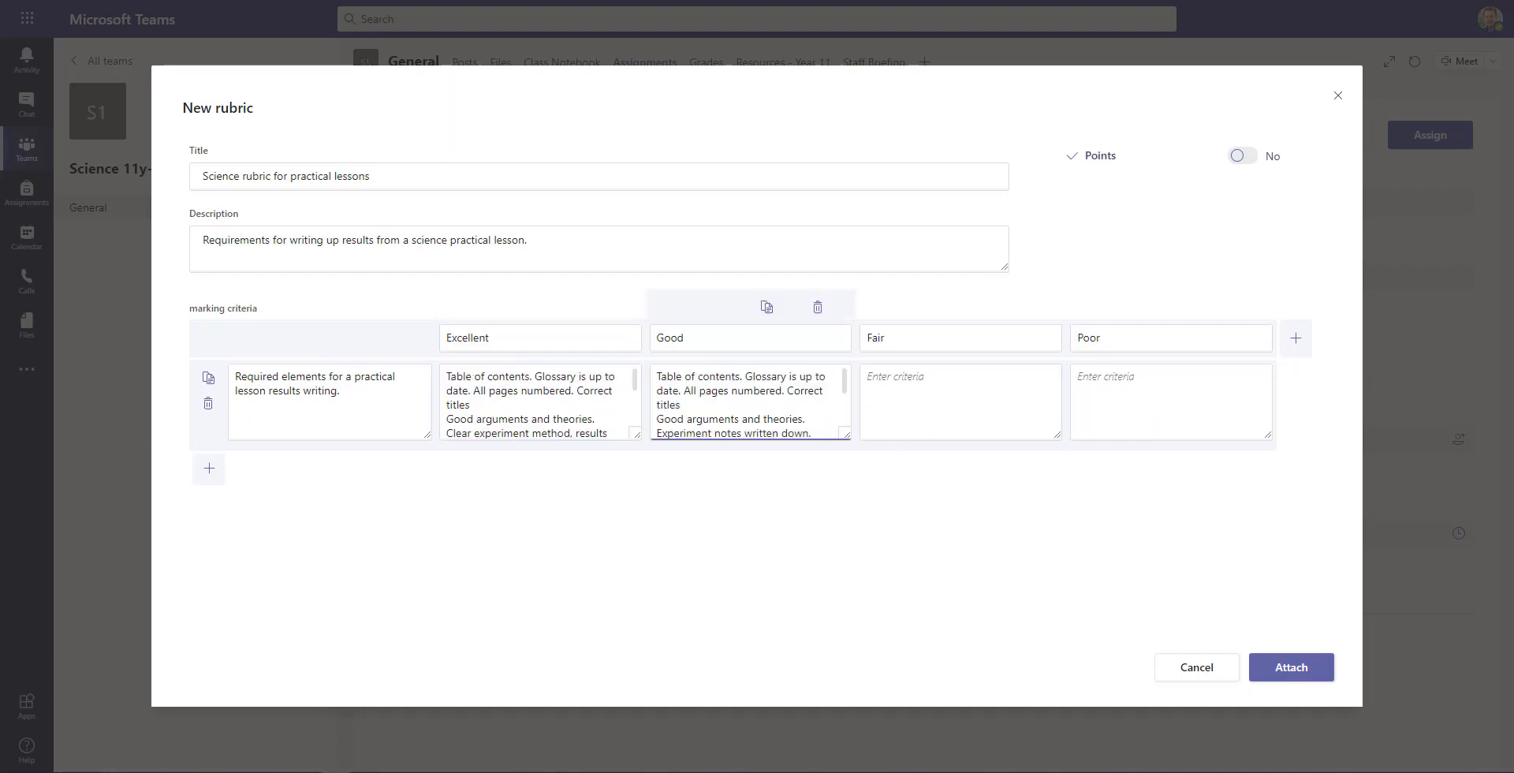
key(Tab)
key(ctrl+v)
key(Tab)
key(ctrl+v)
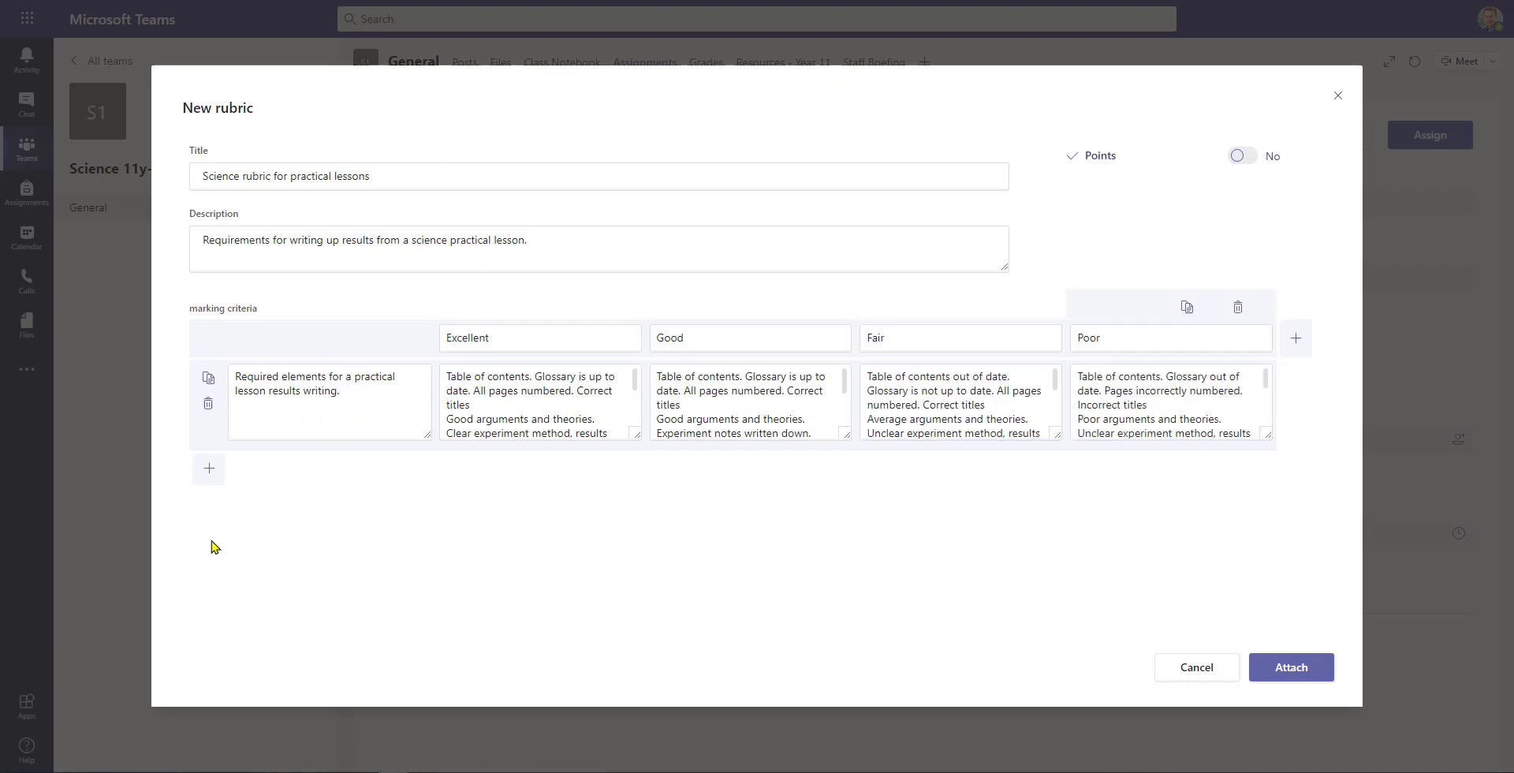
Add a second criterion row to the rubric described as "Illustrations and Diagrams".
click(210, 475)
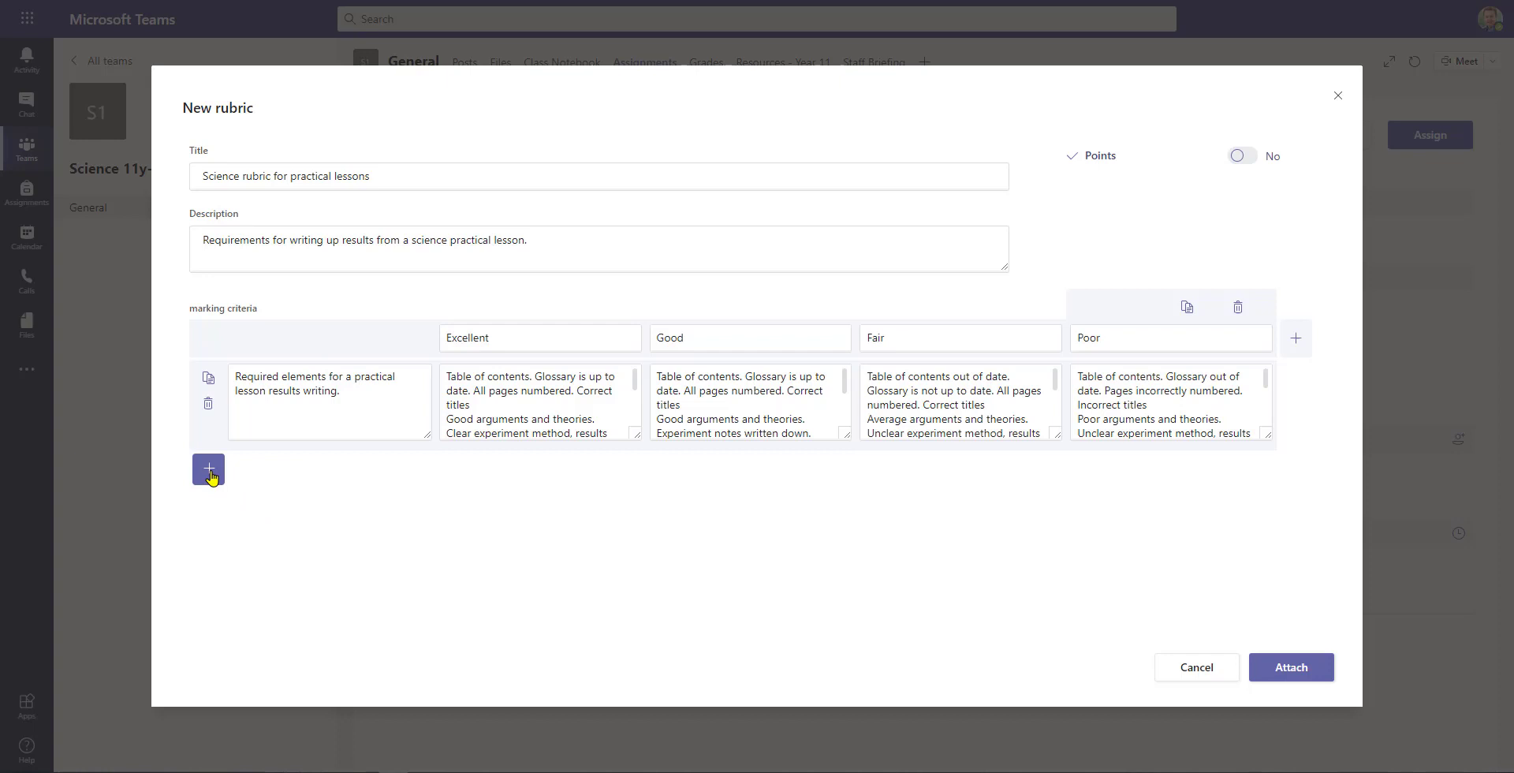
click(210, 473)
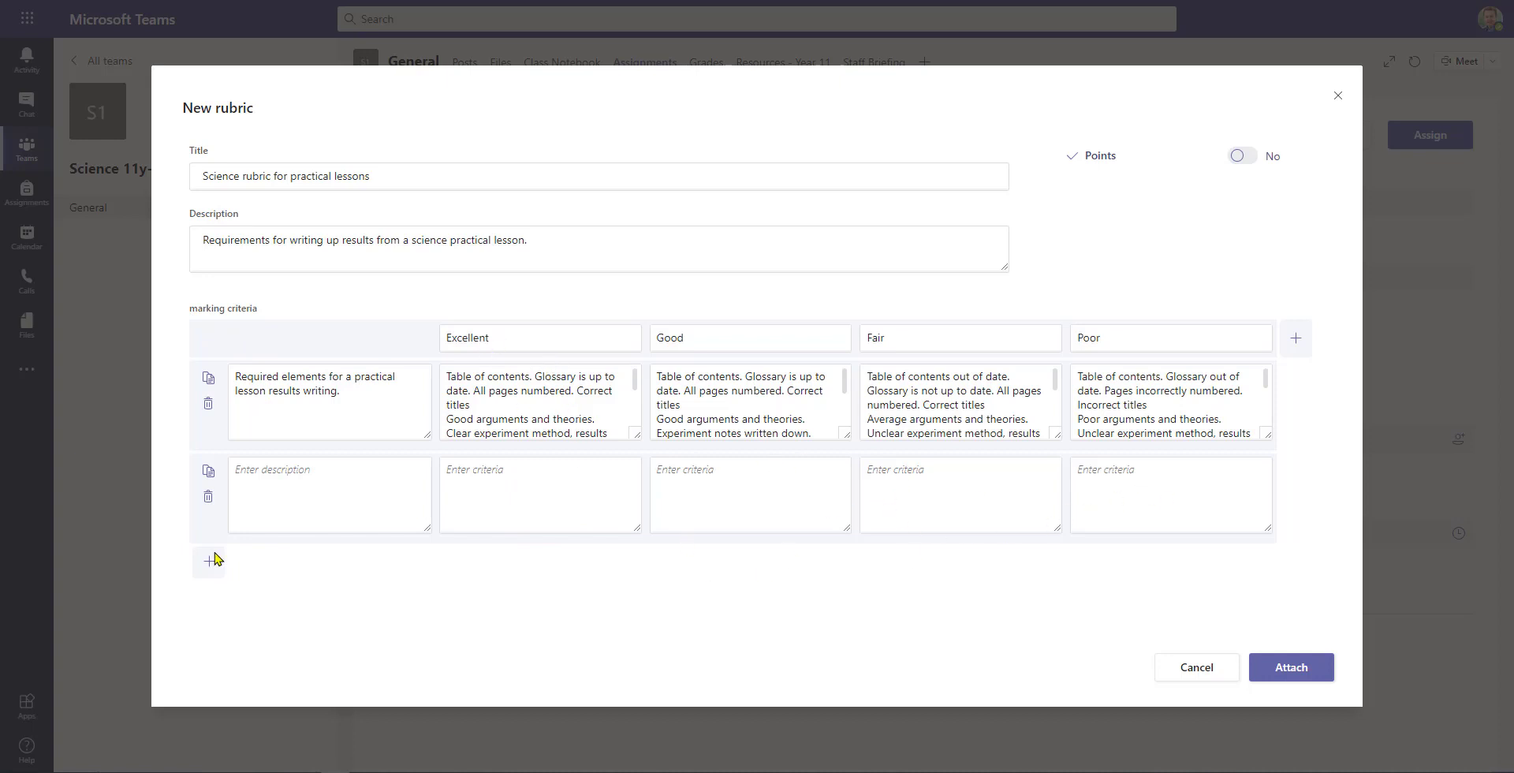
click(243, 474)
text(Illustrations and Diagrams)
For Illustrations and Diagrams, describe Excellent as clear, accurate, appropriately labelled with important documents included, and Good as usually clear with the same wording.
click(473, 473)
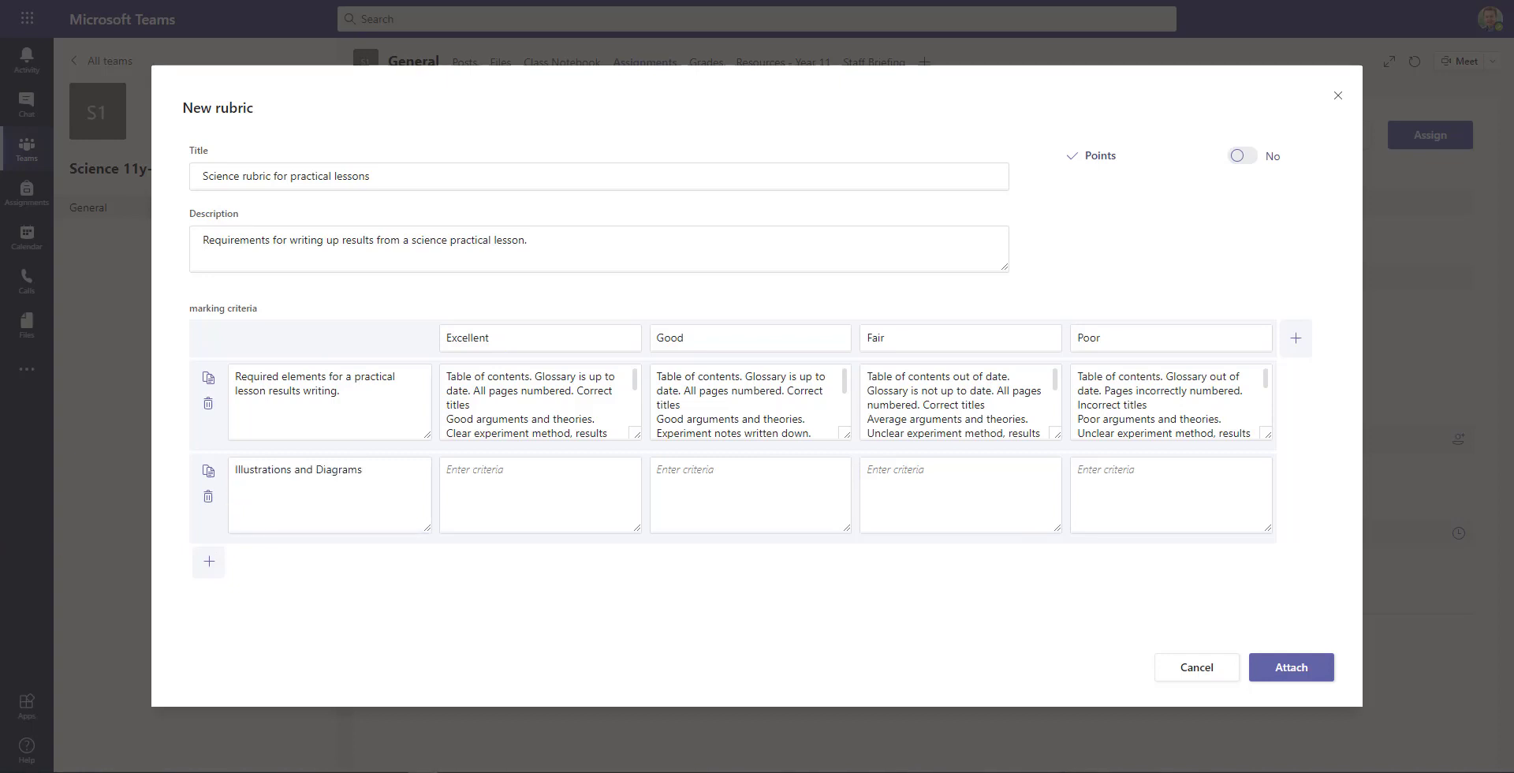
text(Illustrations and diagrams are clear, accurate and appropriately labelled. Important documents are included)
click(682, 488)
text(Illustrations and diagrams are usually clear, accurate and appropriately labelled. Important documents are included)
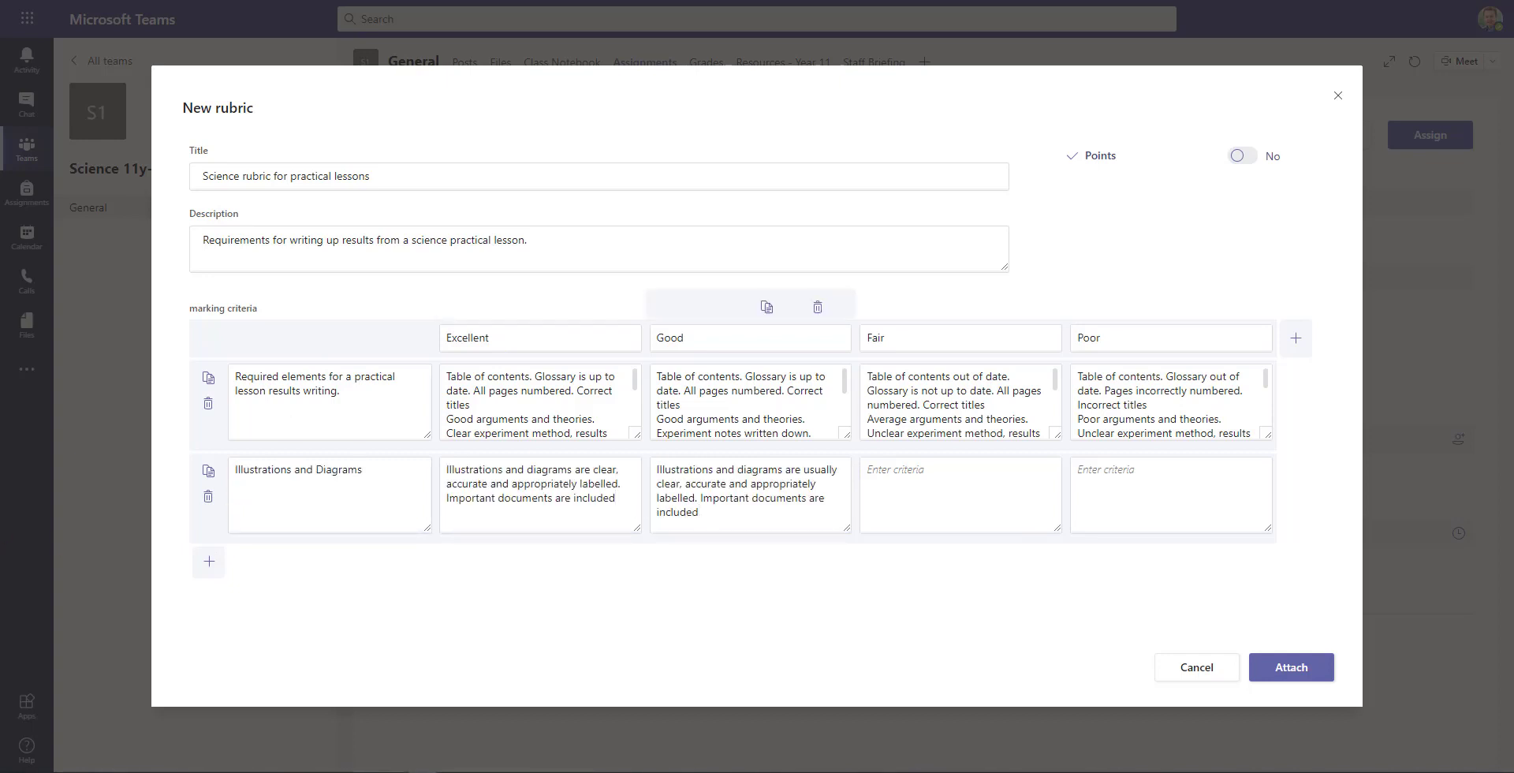
Describe Fair as some clear, accurate, labelled illustrations with some documents missing, and Poor as unclear, inaccurate, incorrectly or un-labelled with important documents missing.
click(947, 484)
text(Some Illustrations and diagrams are clear, accurate and appropriately labelled. Some Important documents are missing)
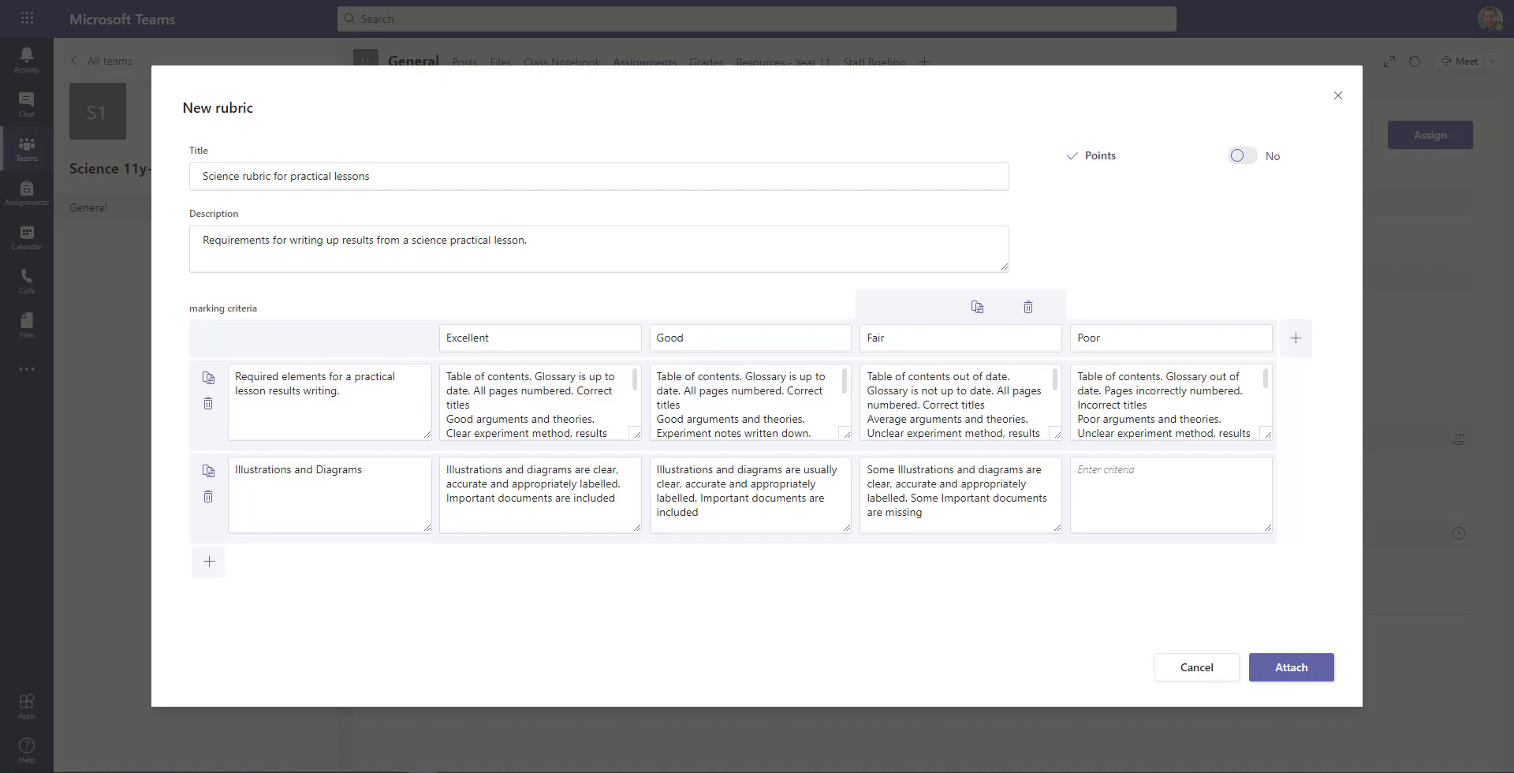
click(1088, 489)
text(Illustrations and diagrams are unclear, inaccurate, incorrectly or un-labelled. Important documents are missing)
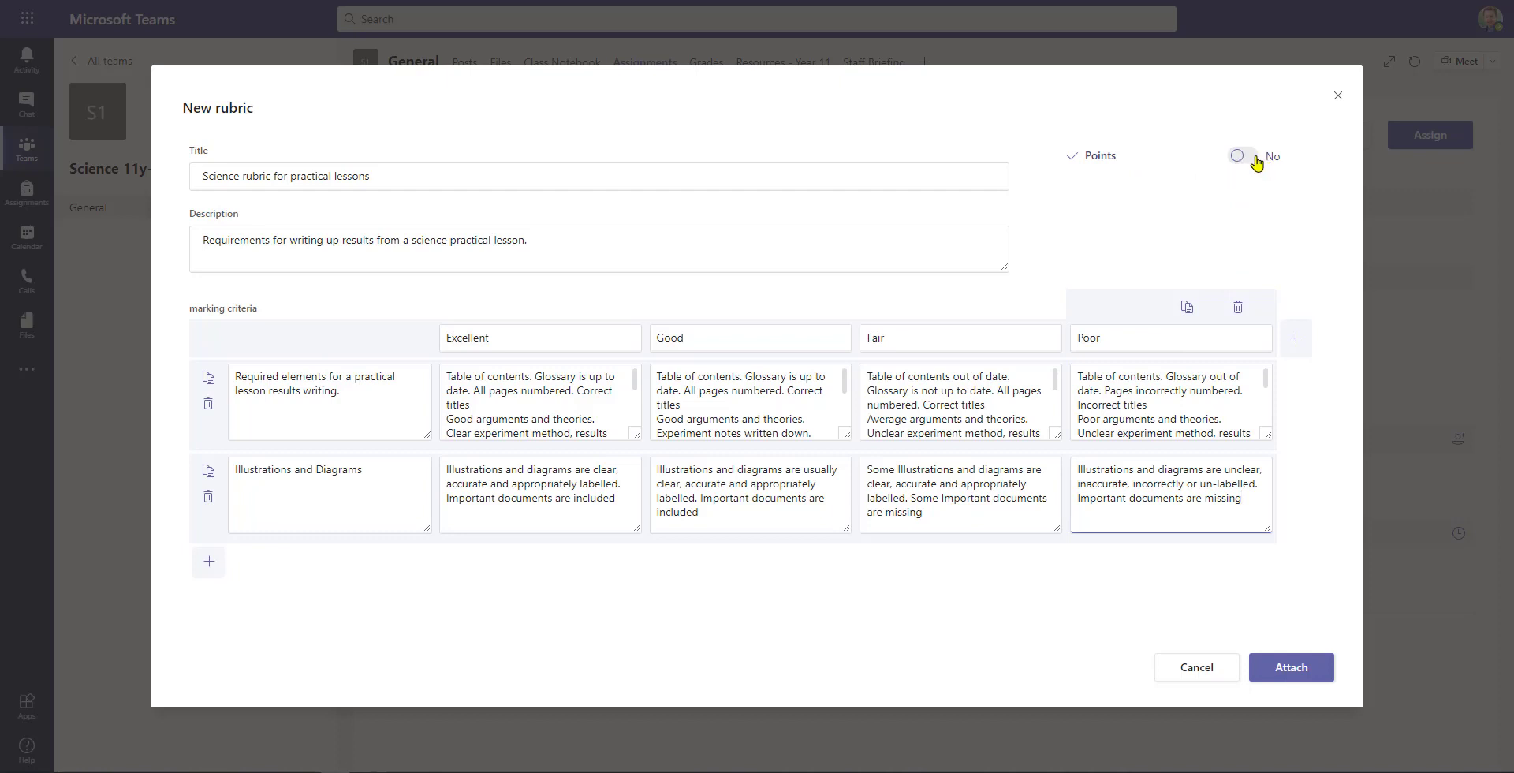
Enable points for the rubric's marking criteria.
click(1256, 162)
click(1257, 162)
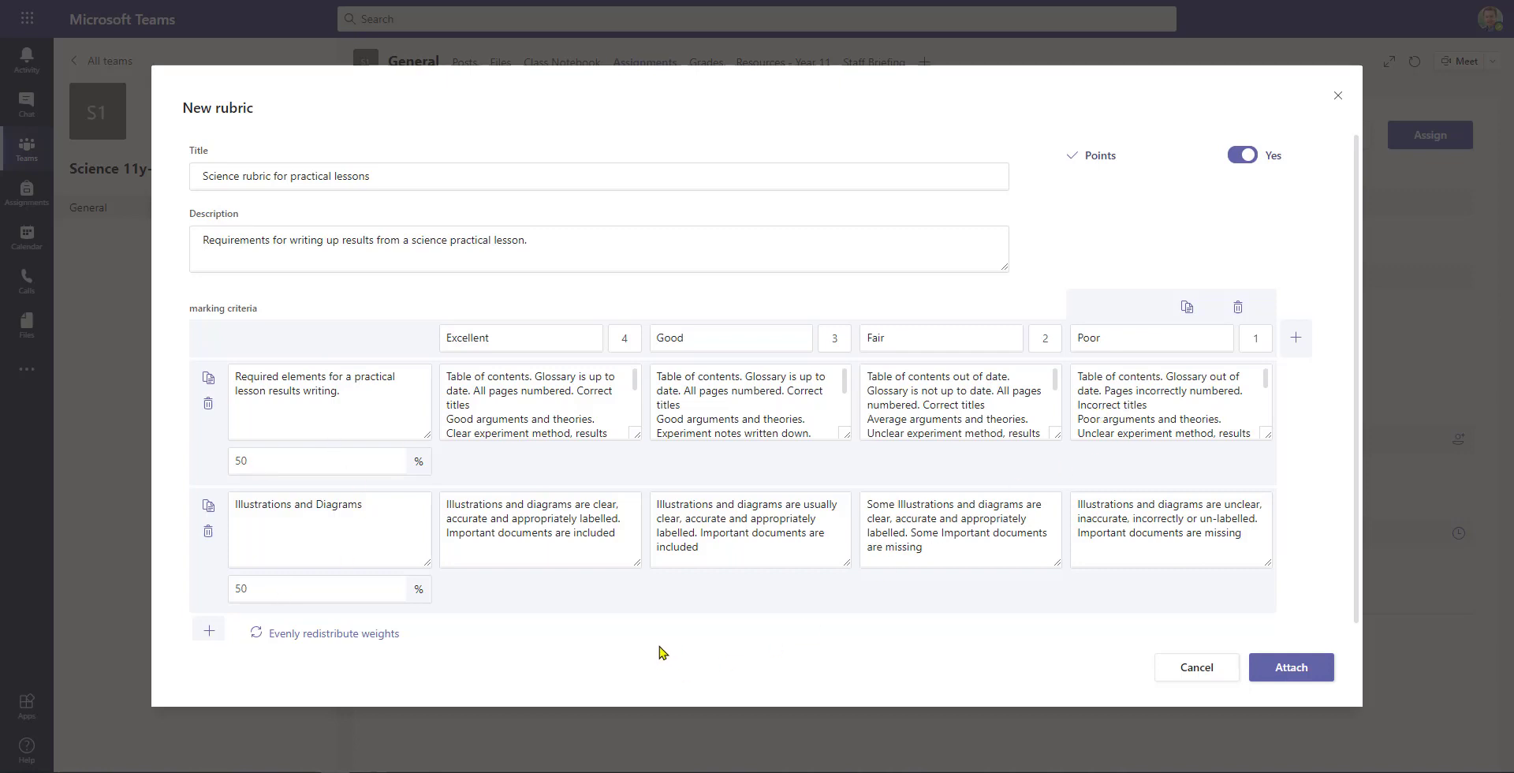
Weight the first criterion 70% and Illustrations and Diagrams 30%, and redistribute the weights evenly.
click(250, 460)
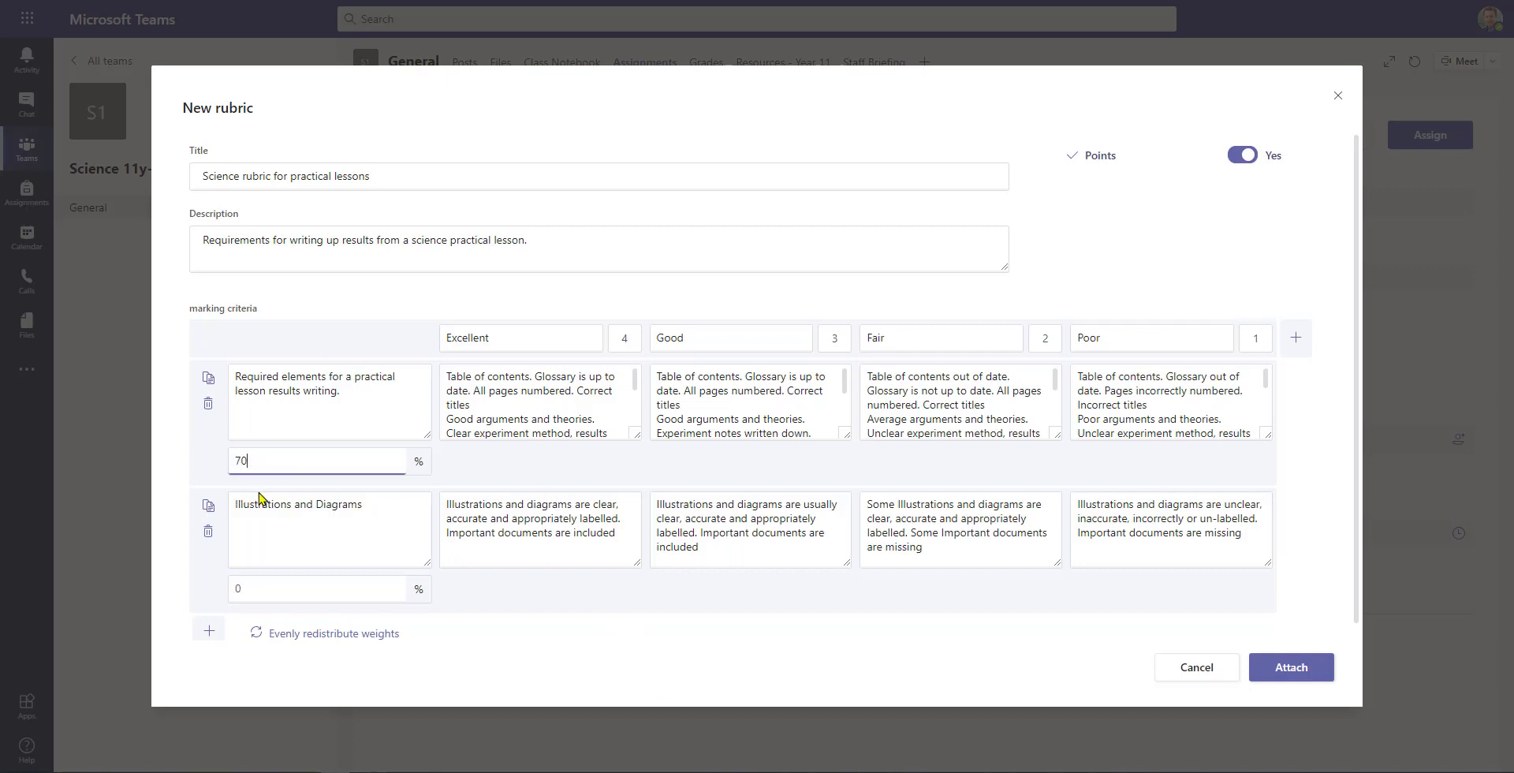
click(255, 589)
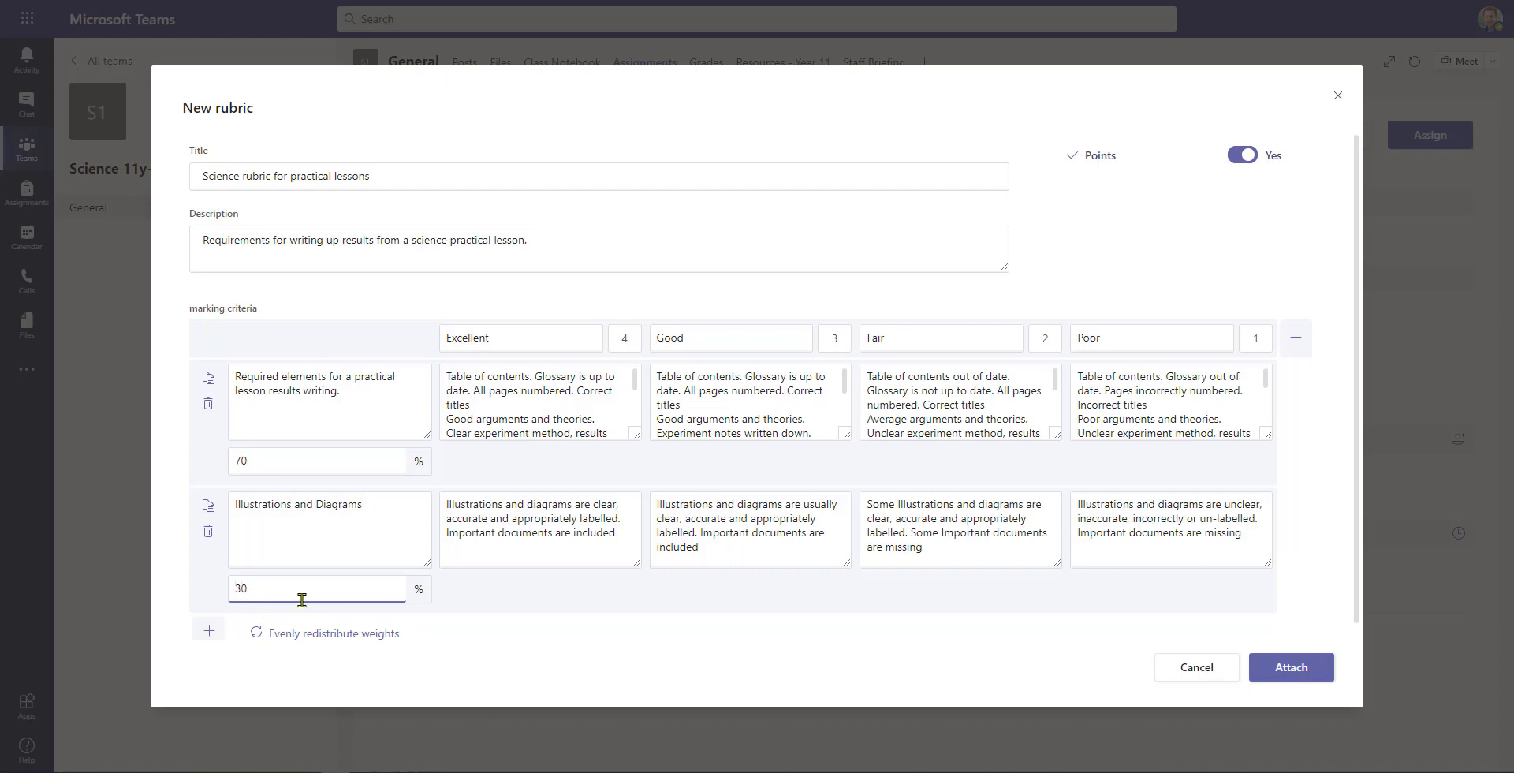
click(303, 640)
Attach the finished rubric to the Heating calcium carbonate experiment assignment and assign it to the class.
click(1288, 670)
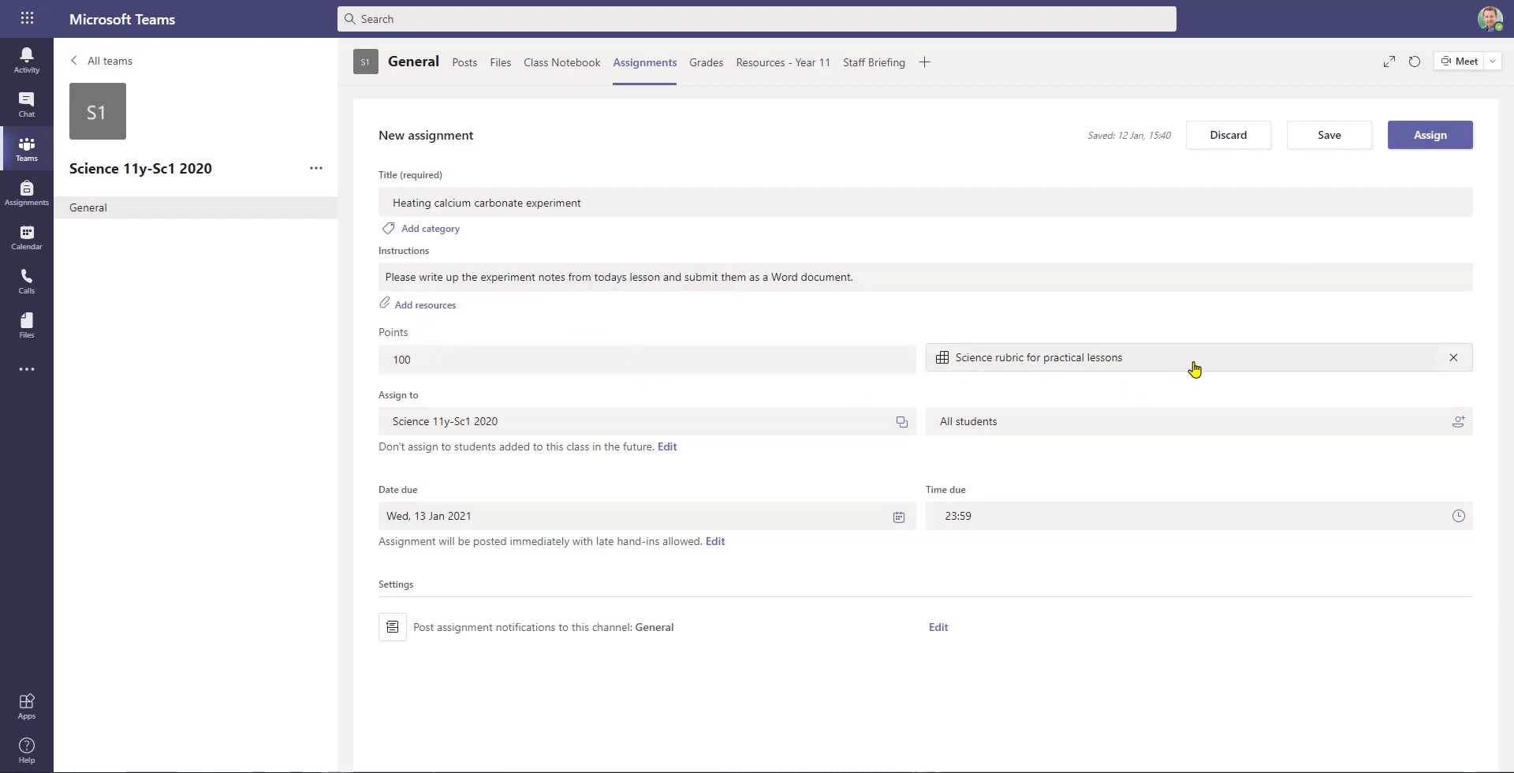
mouse_move(389, 357)
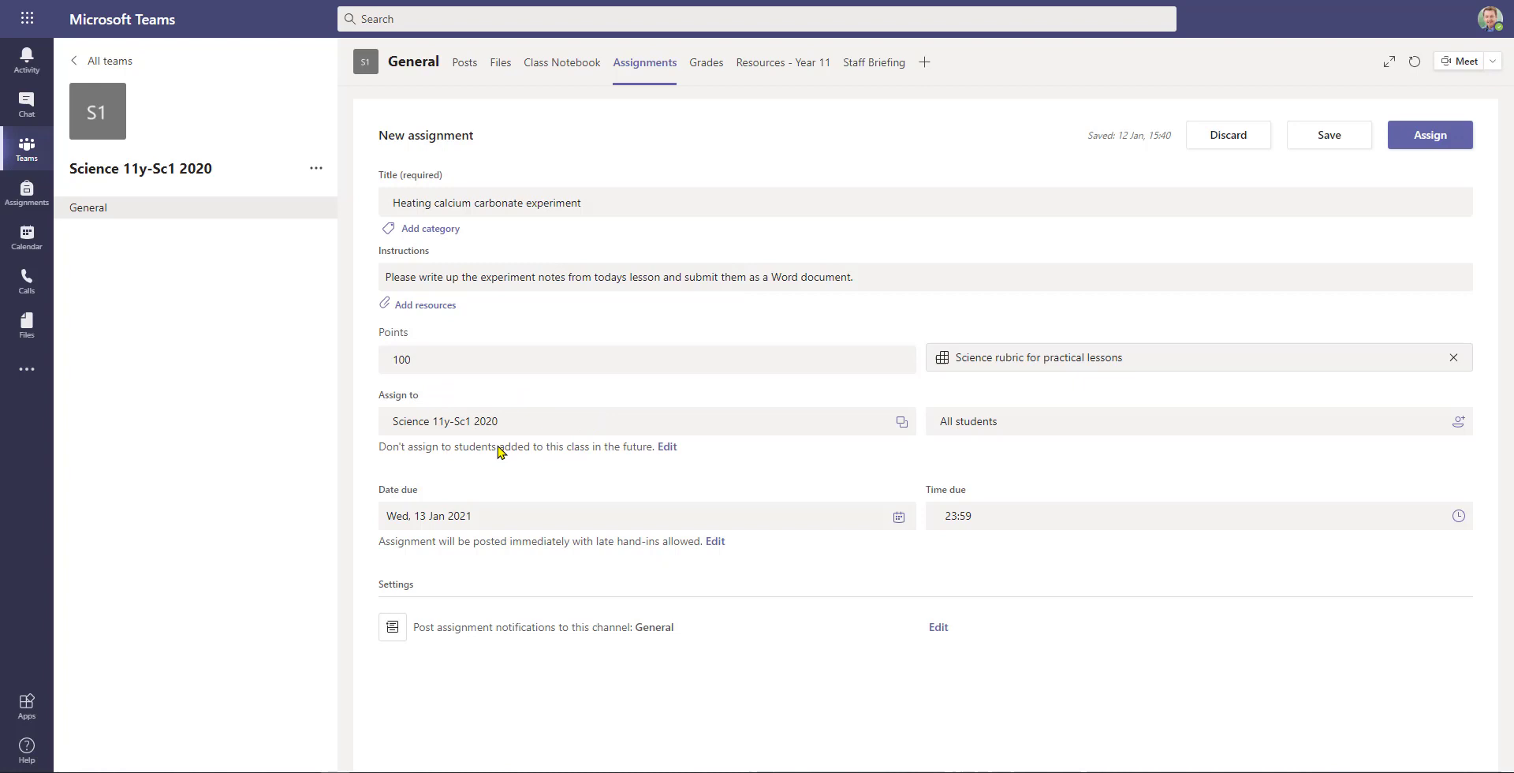
click(1436, 147)
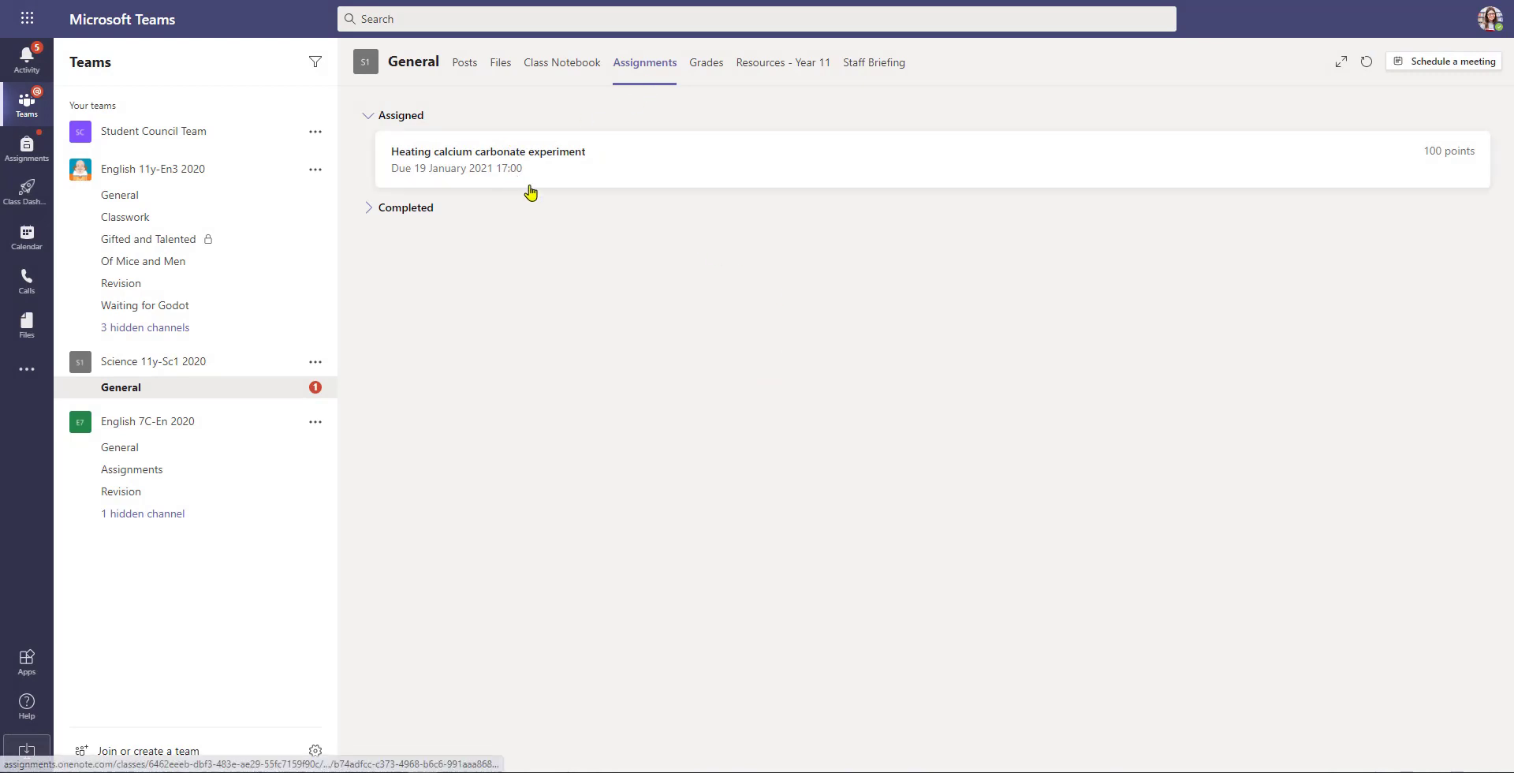
Open the Heating calcium carbonate experiment assignment from the student account and review its Science rubric for practical lessons.
click(678, 173)
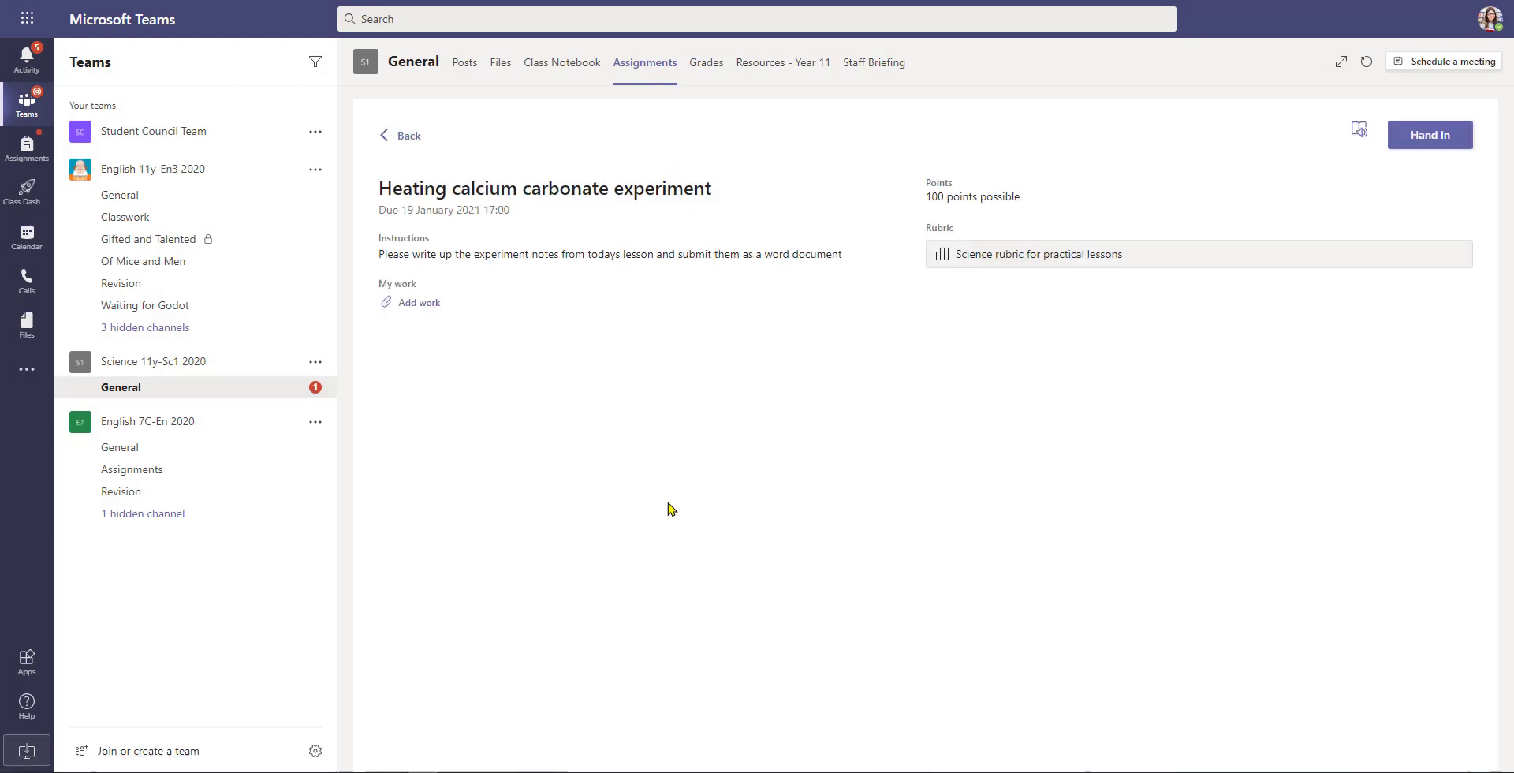
click(991, 265)
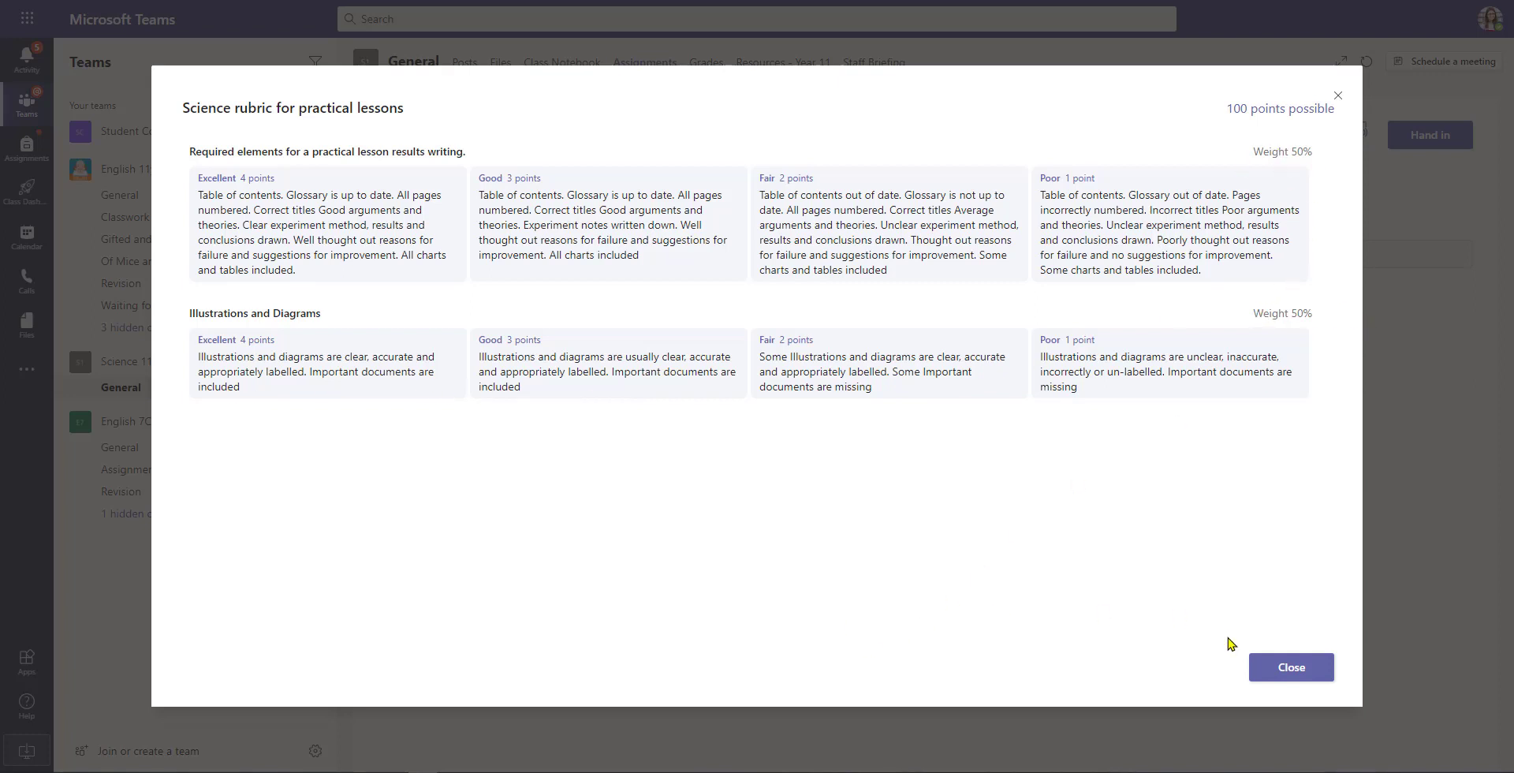
click(1262, 668)
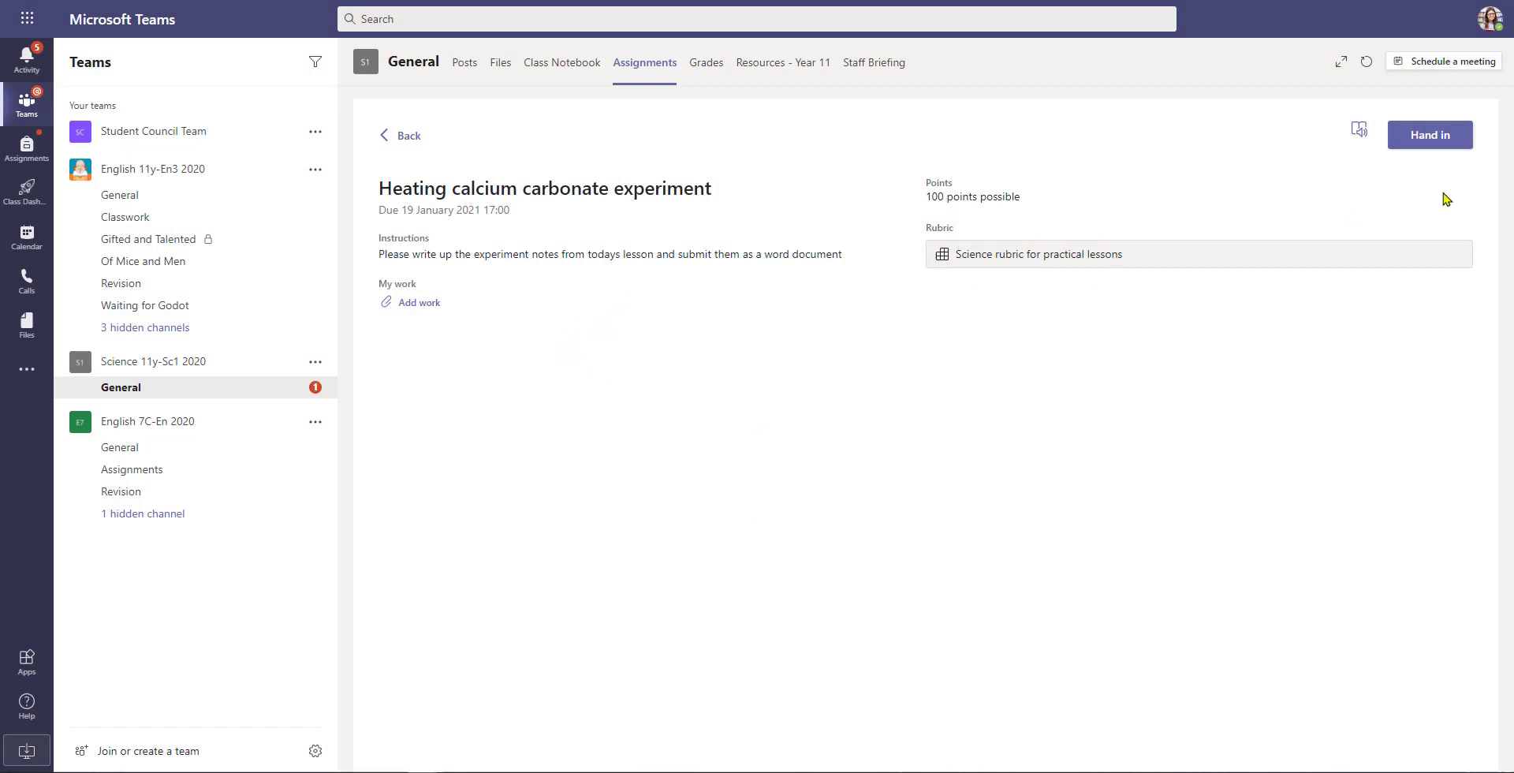
Hand in the student's assignment work with Science results.docx attached.
click(1450, 137)
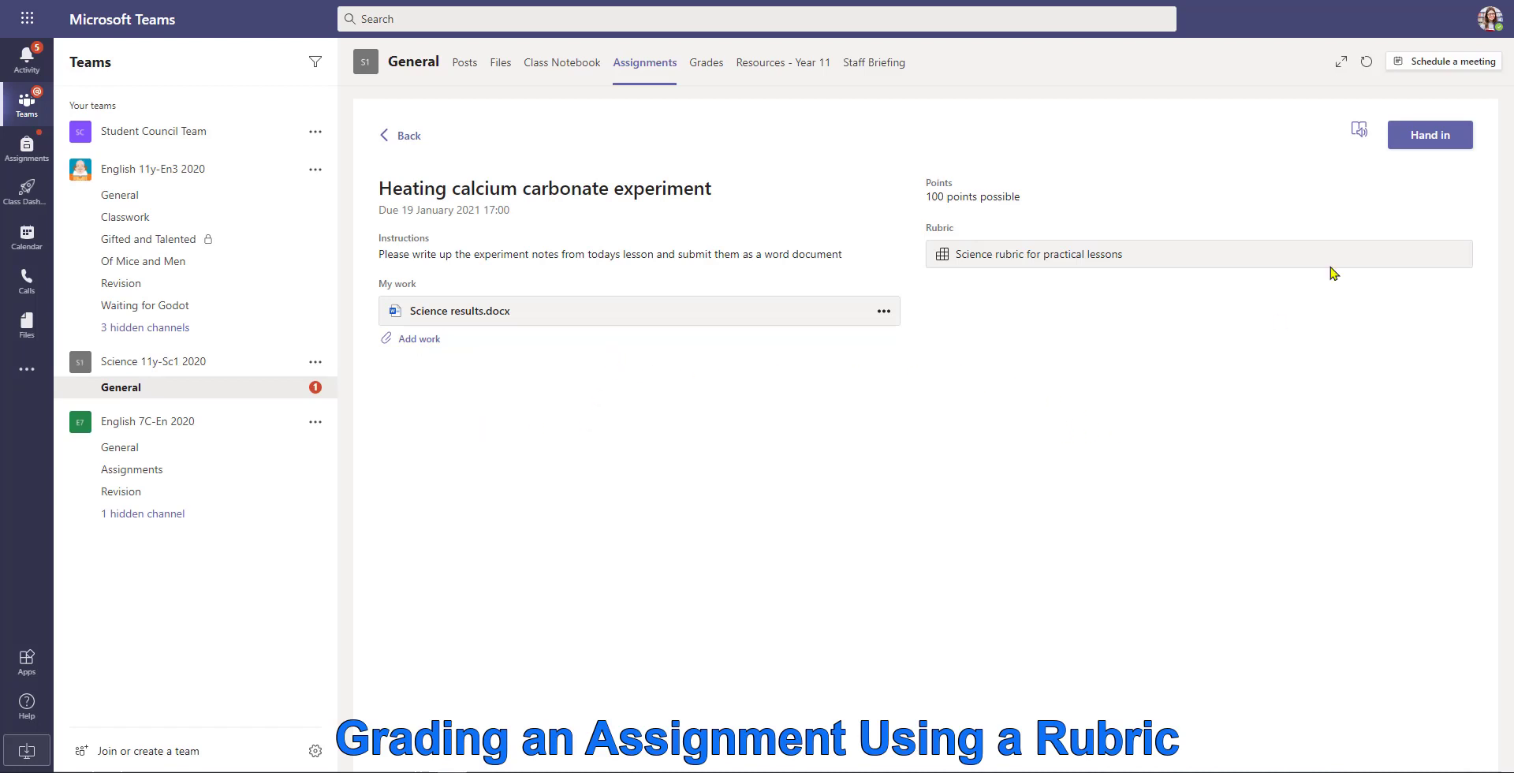
click(1441, 139)
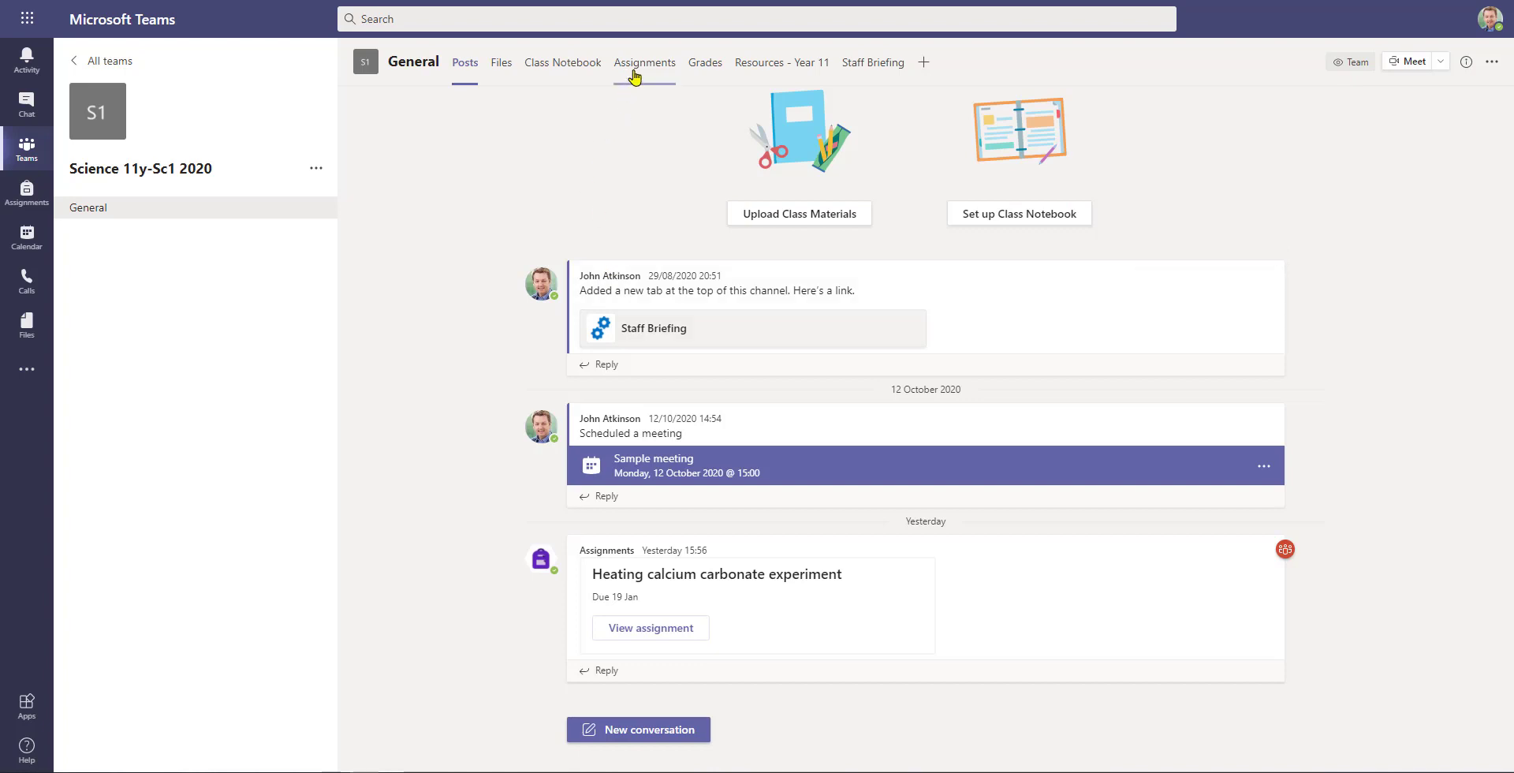
Open the student's handed-in work for the Heating calcium carbonate experiment from the teacher account and bring up its marking rubric.
click(635, 77)
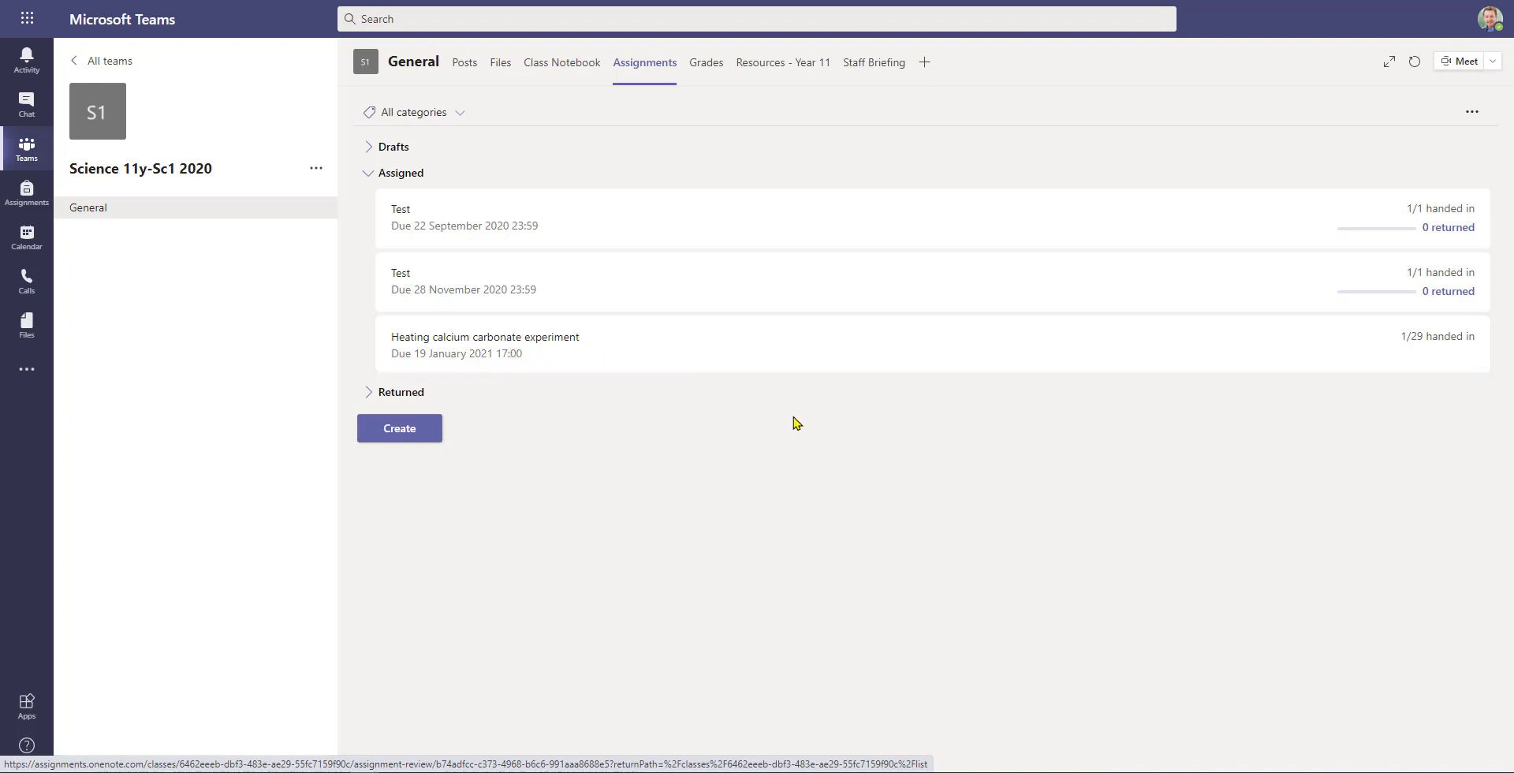
click(757, 367)
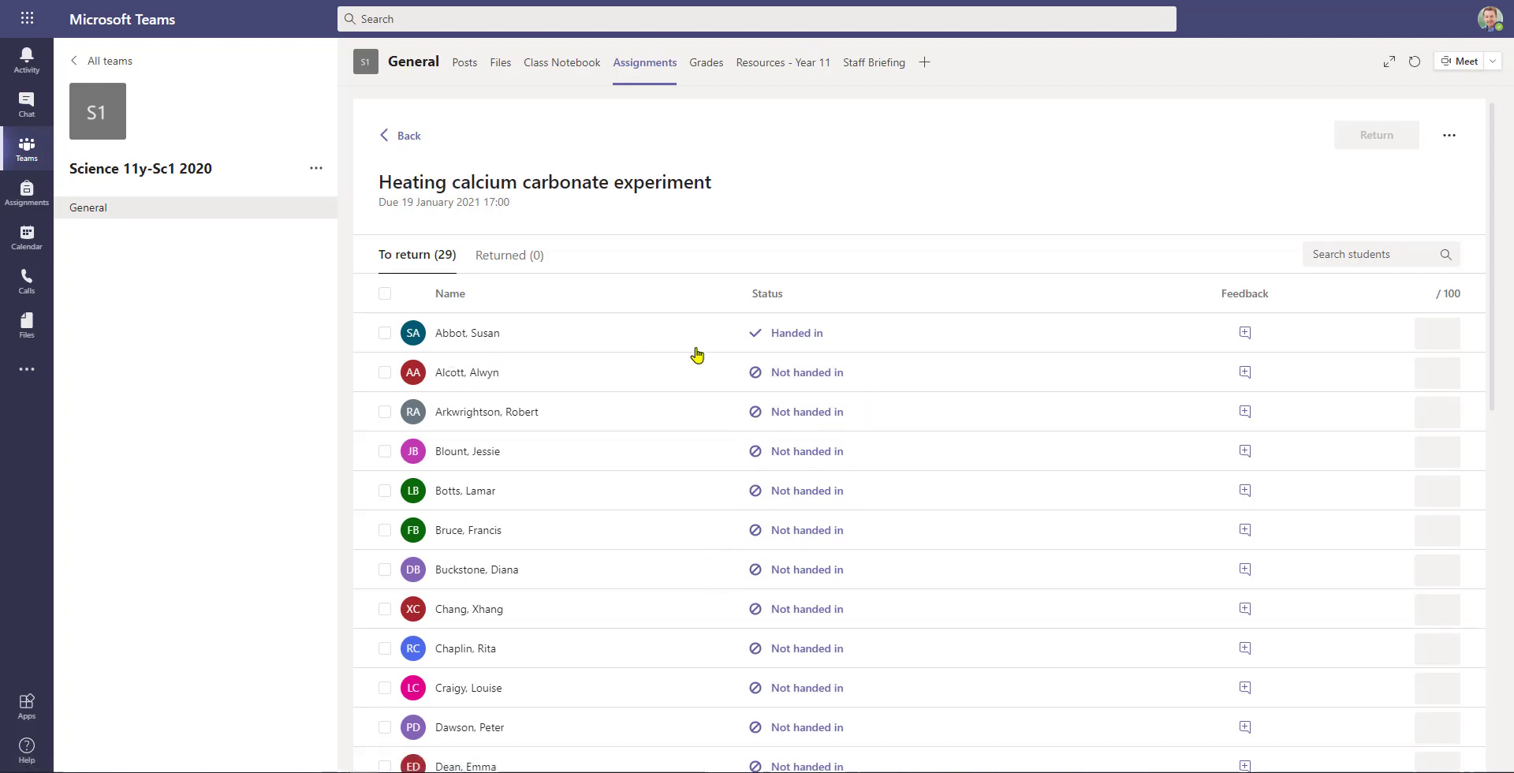
click(778, 347)
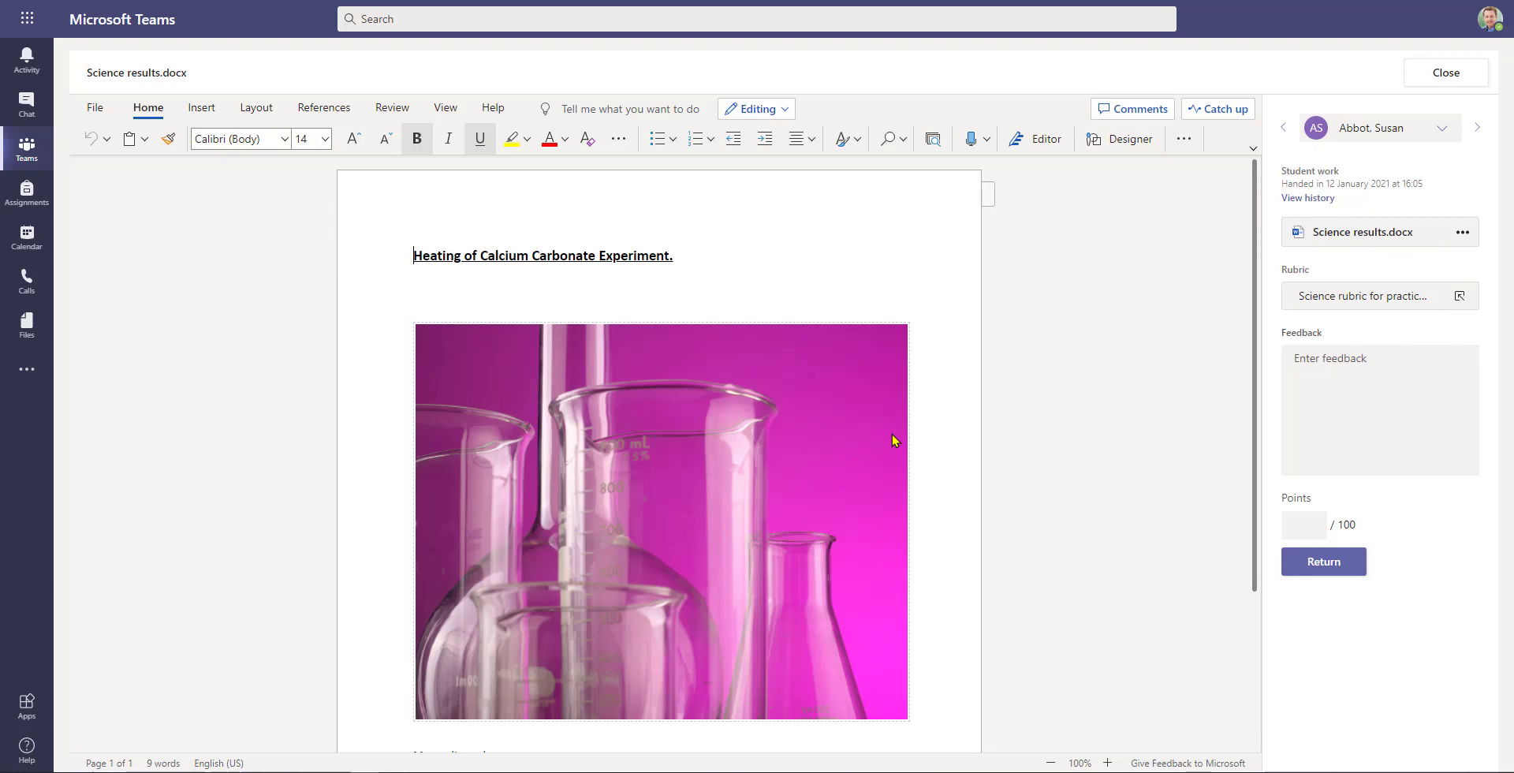
click(1335, 307)
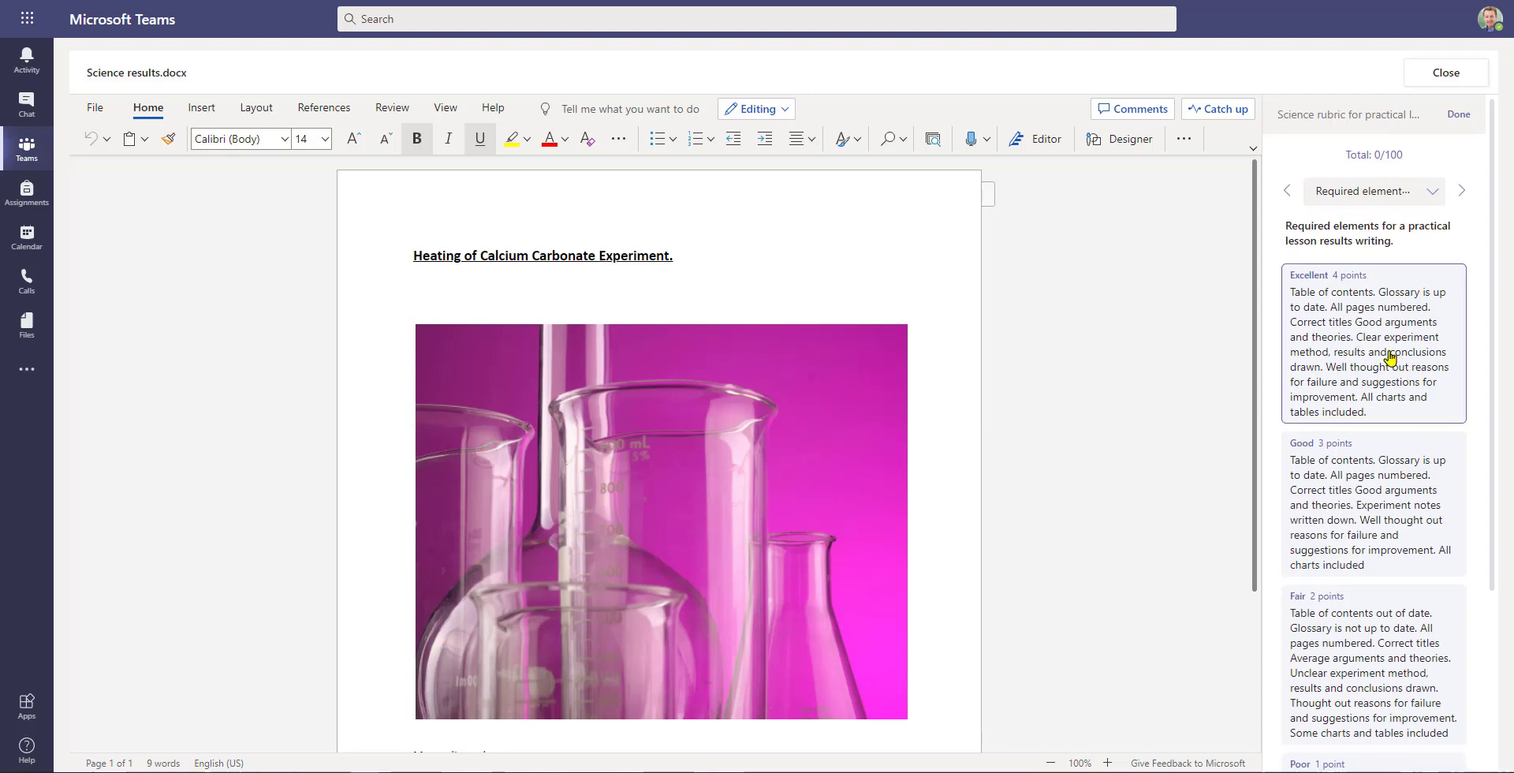
Rate the required elements criterion as Good (3 points) with the feedback "Well done".
scroll(1389, 356, down, 1)
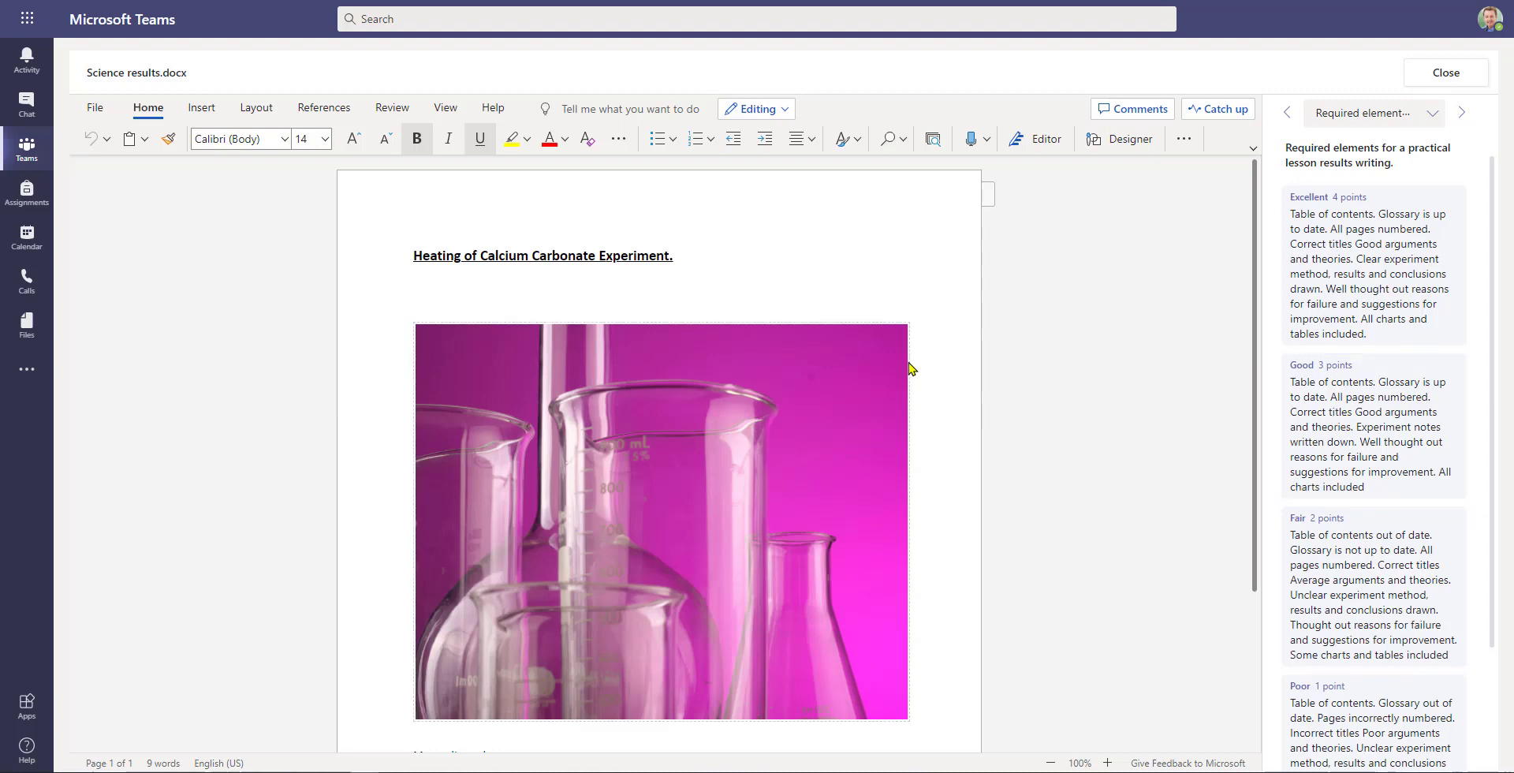
click(1335, 407)
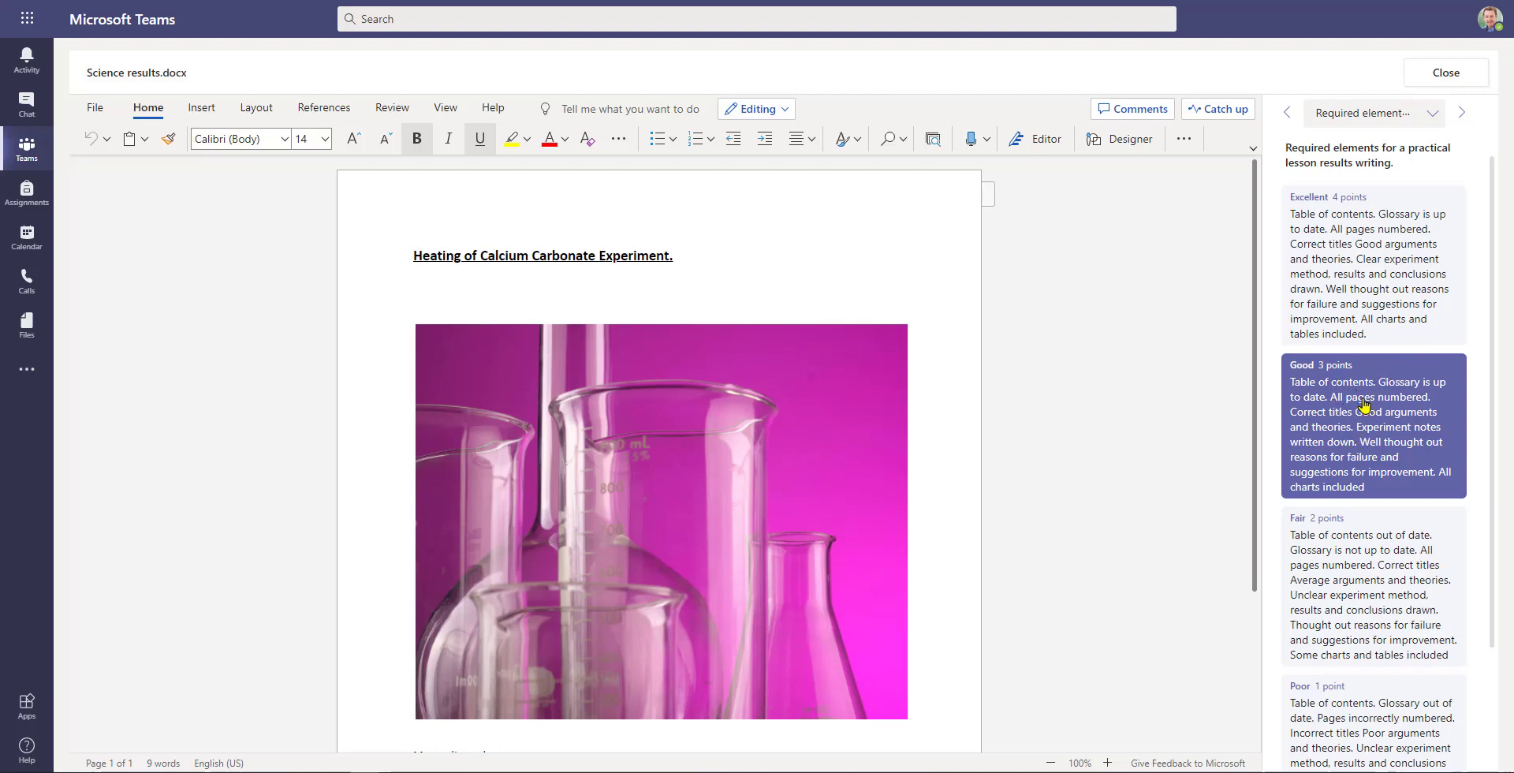
scroll(1365, 404, down, 2)
click(1345, 734)
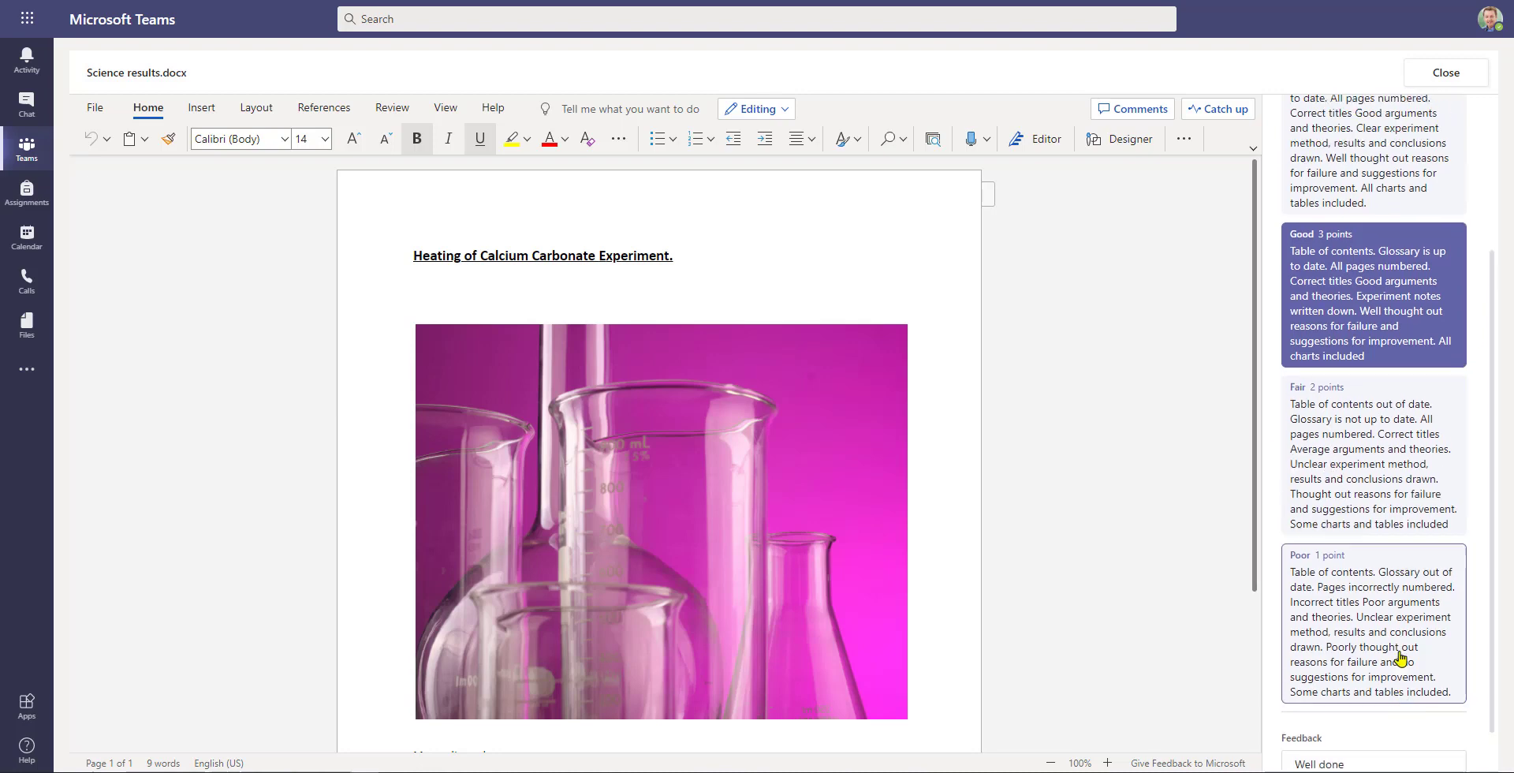
Rate Illustrations and Diagrams as Excellent (4 points) with the feedback "Excellent Well done" and finish the rubric marking.
scroll(1341, 552, up, 4)
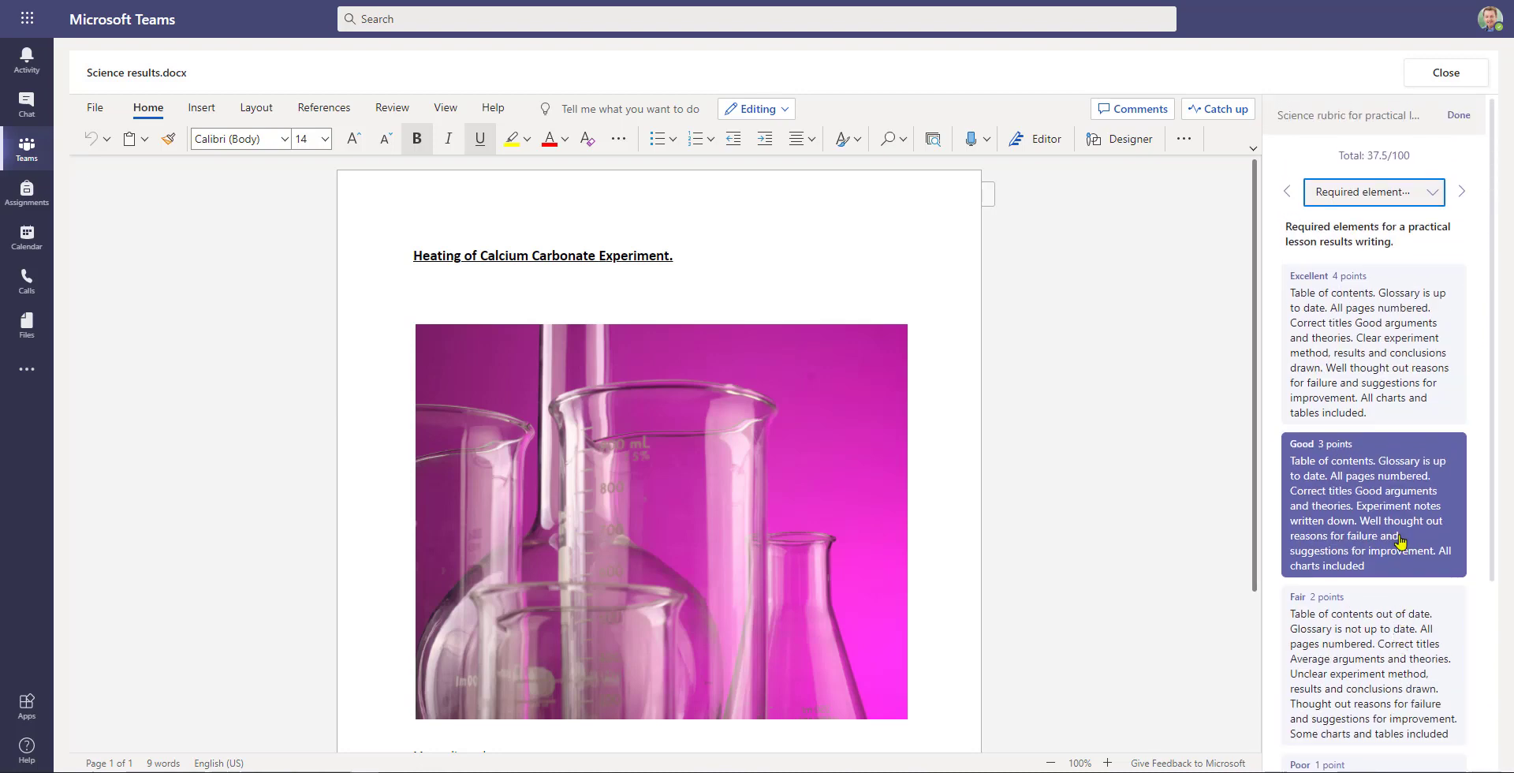
click(1434, 197)
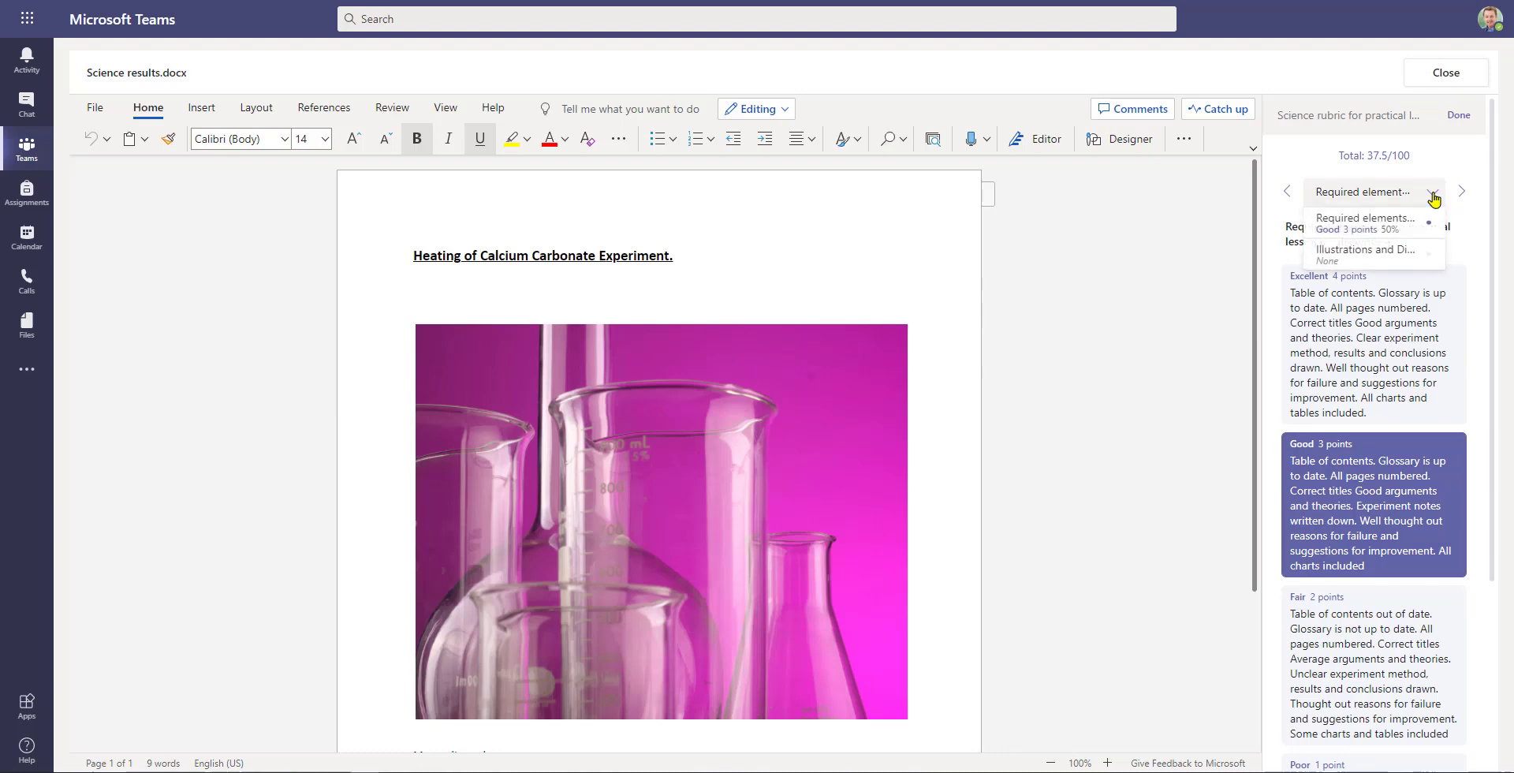
click(1357, 254)
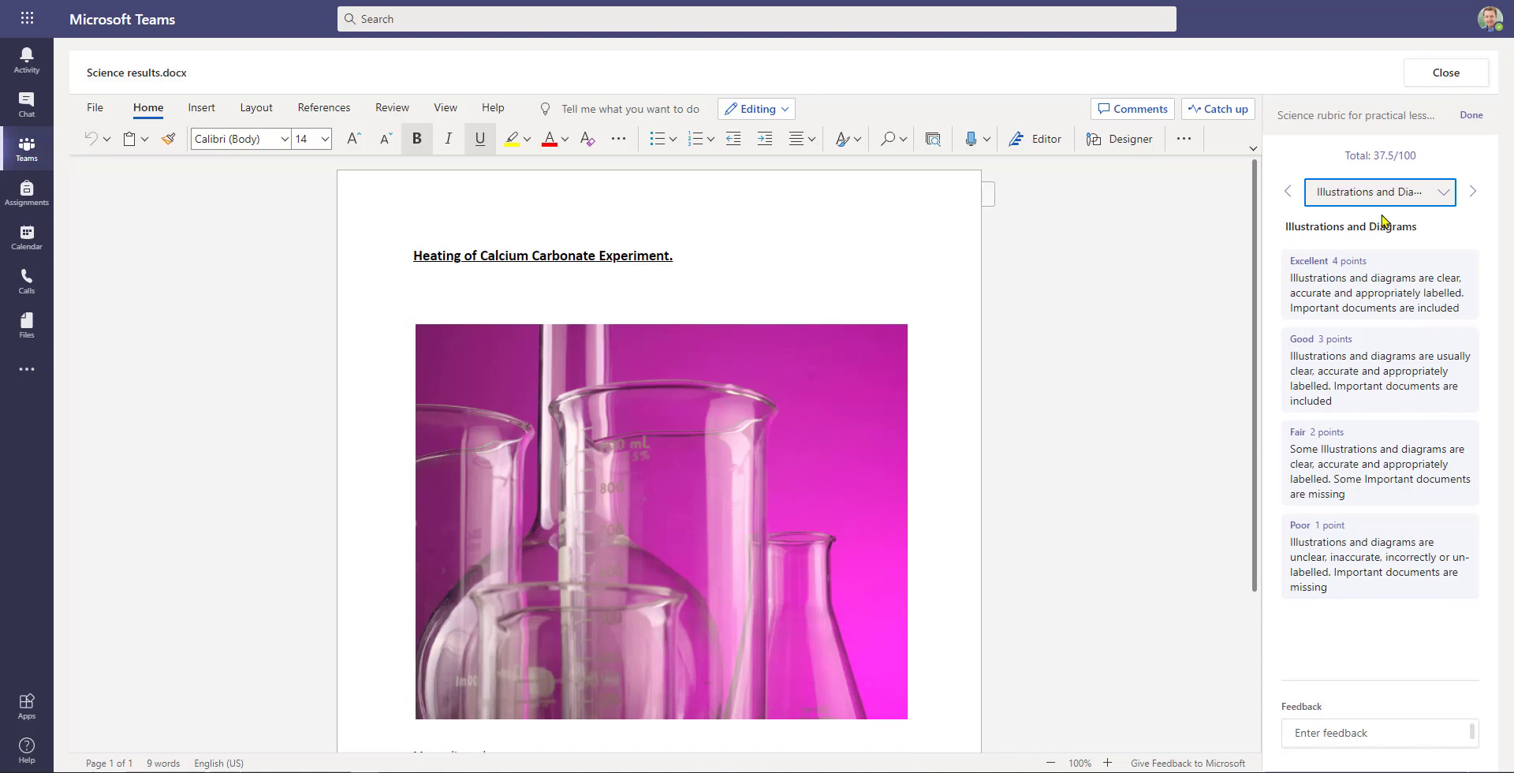
click(1343, 293)
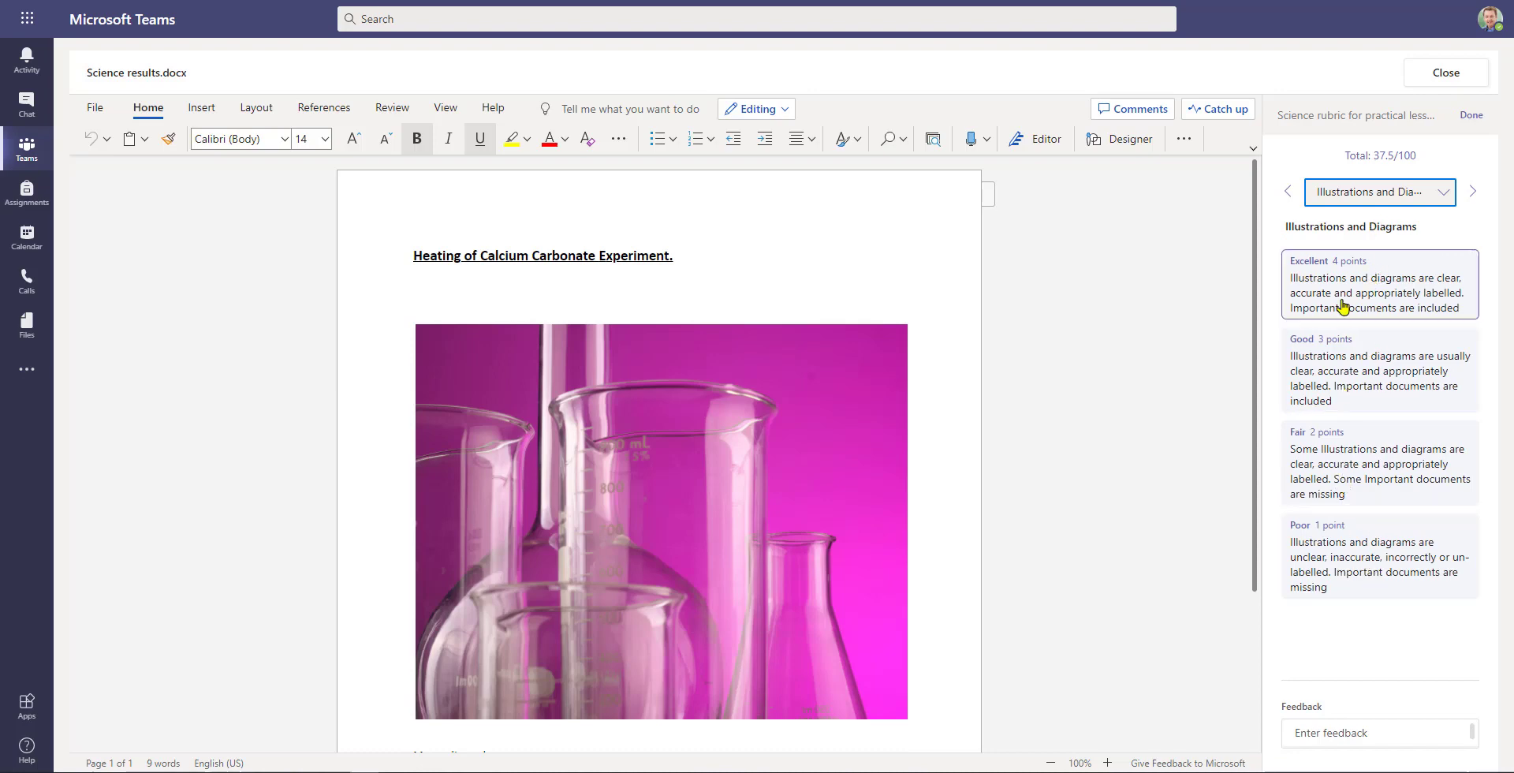
click(1343, 293)
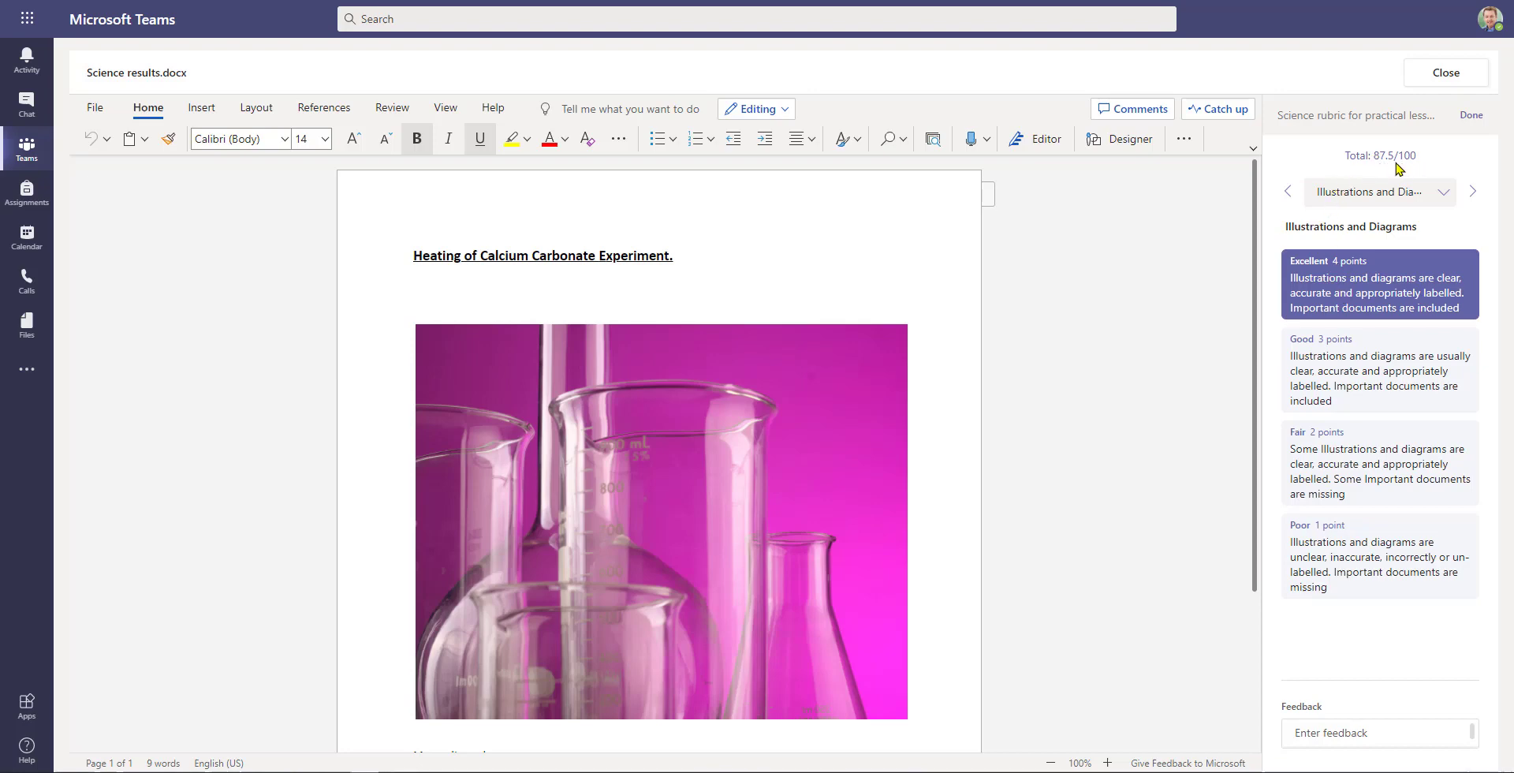
click(1304, 733)
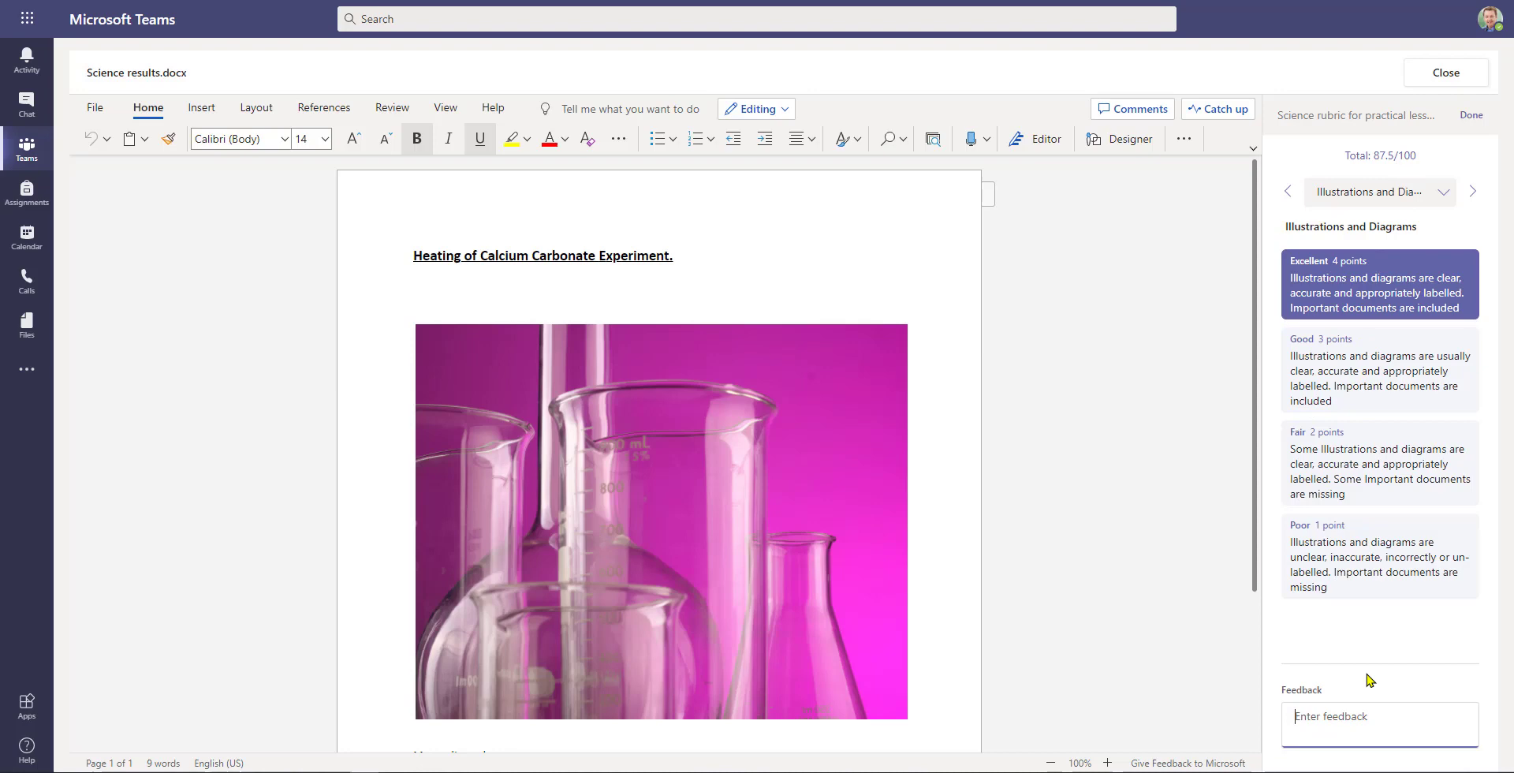
text(Excellent Well done)
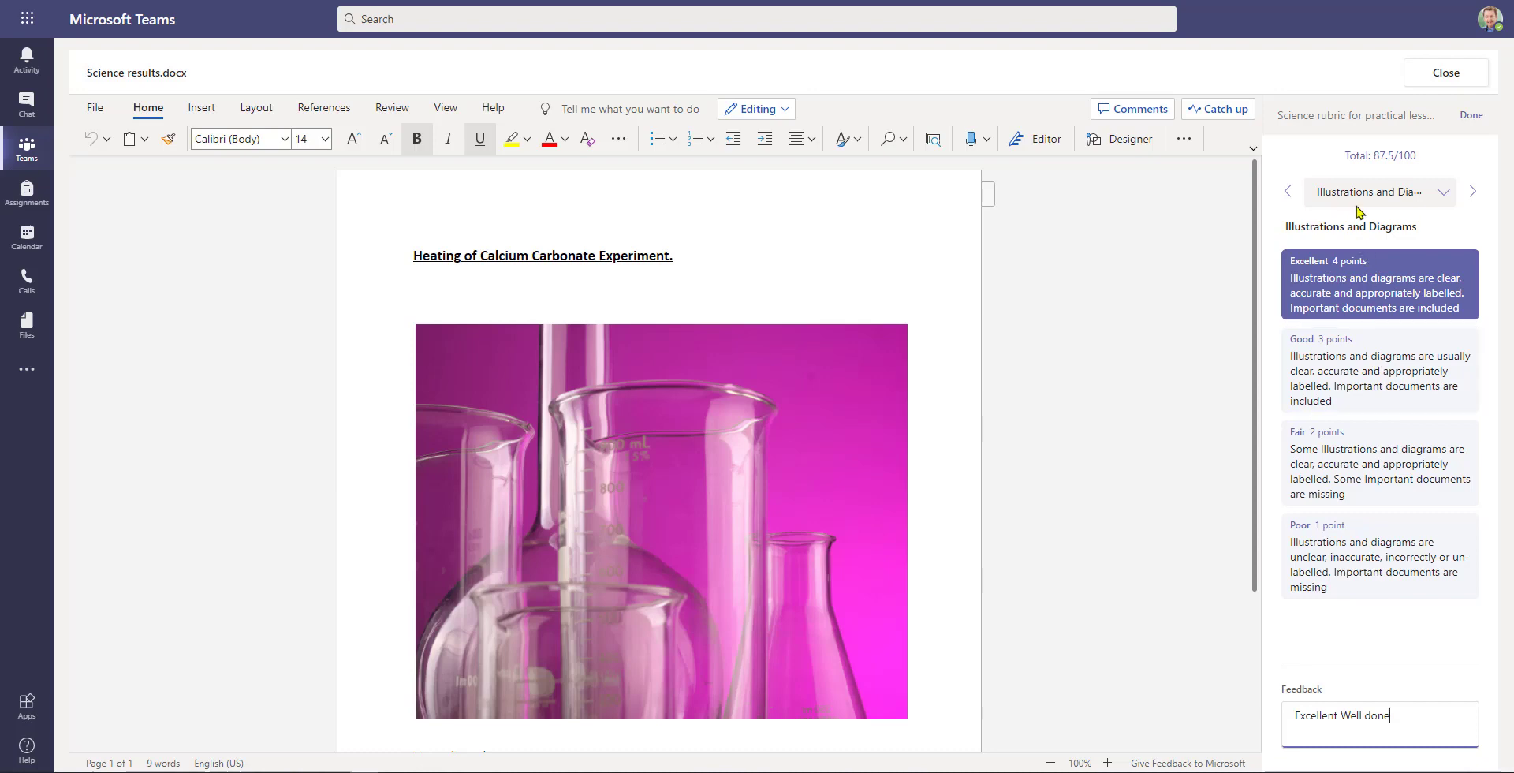
click(1472, 116)
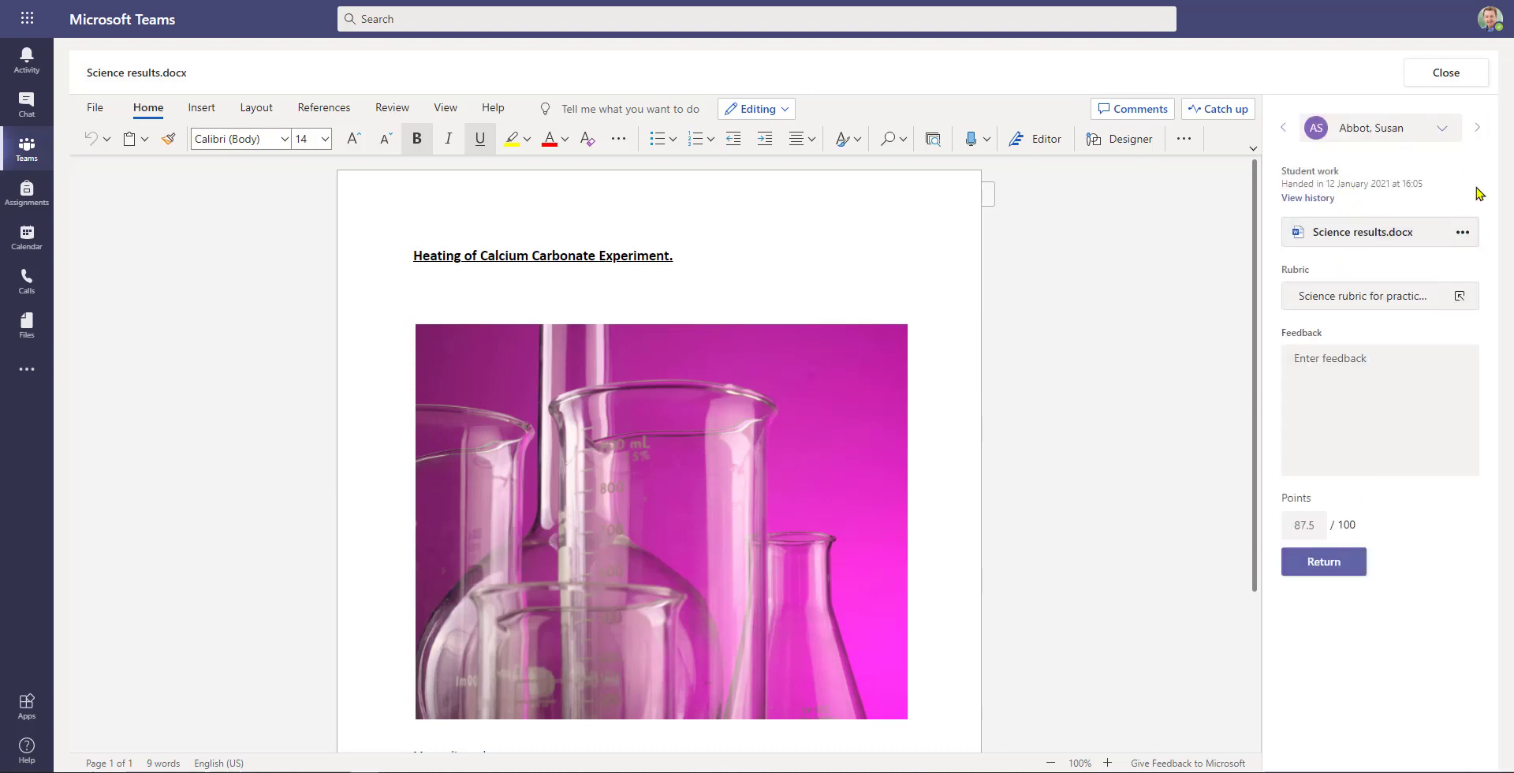
Return the marked work to the student with the overall feedback "Well done" and view the assignment's returned submissions.
click(1325, 364)
text(Well done)
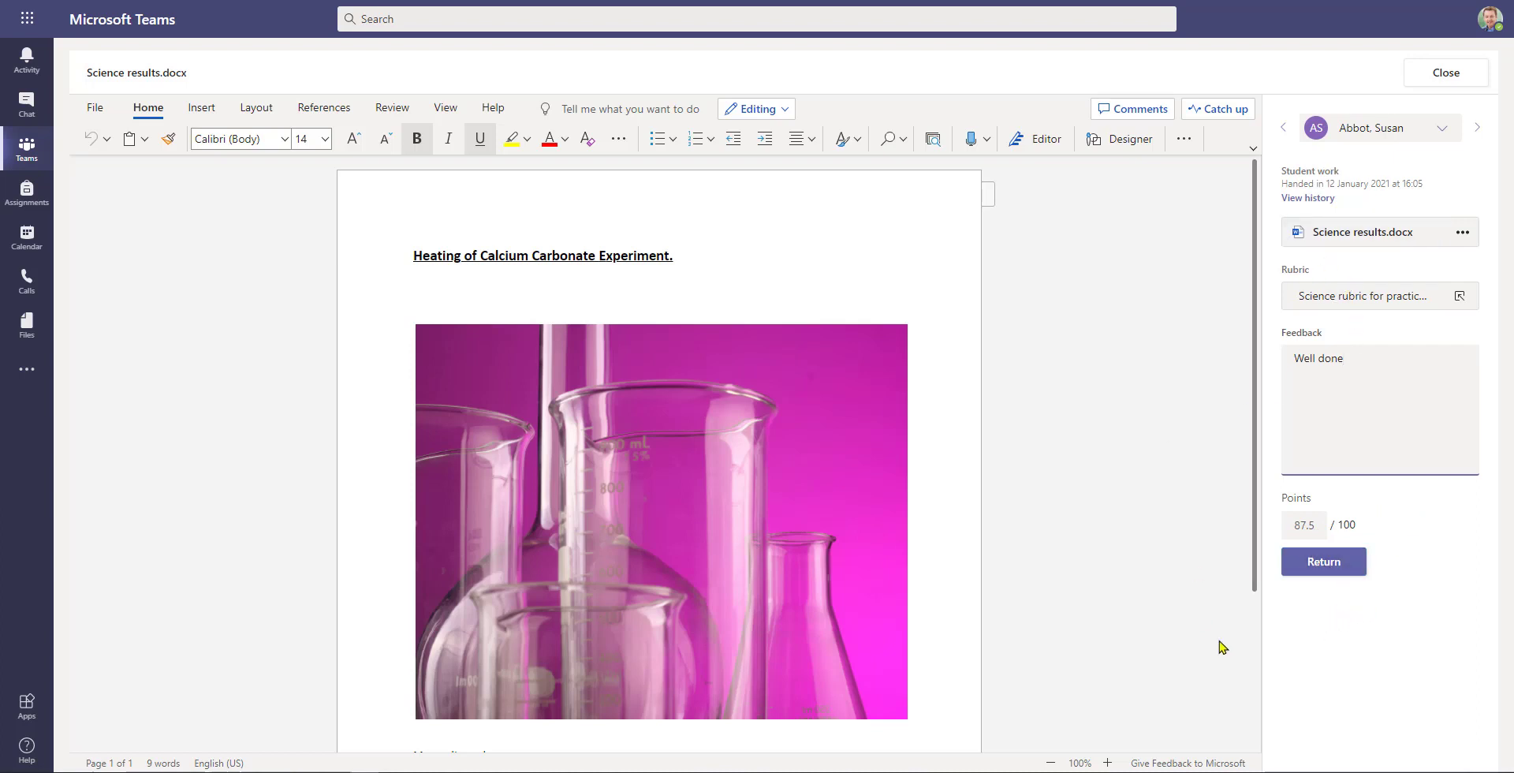
click(1325, 568)
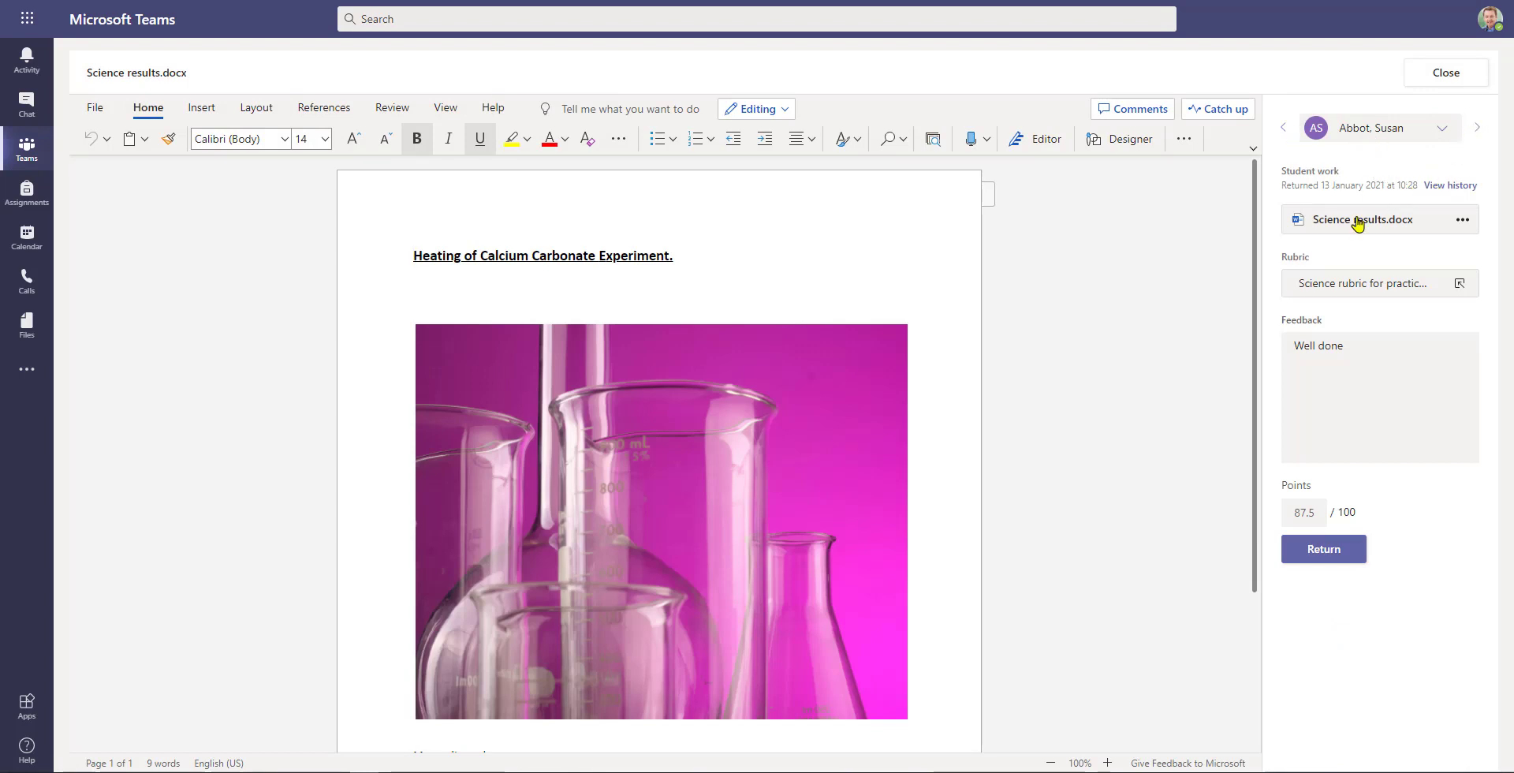
click(1456, 73)
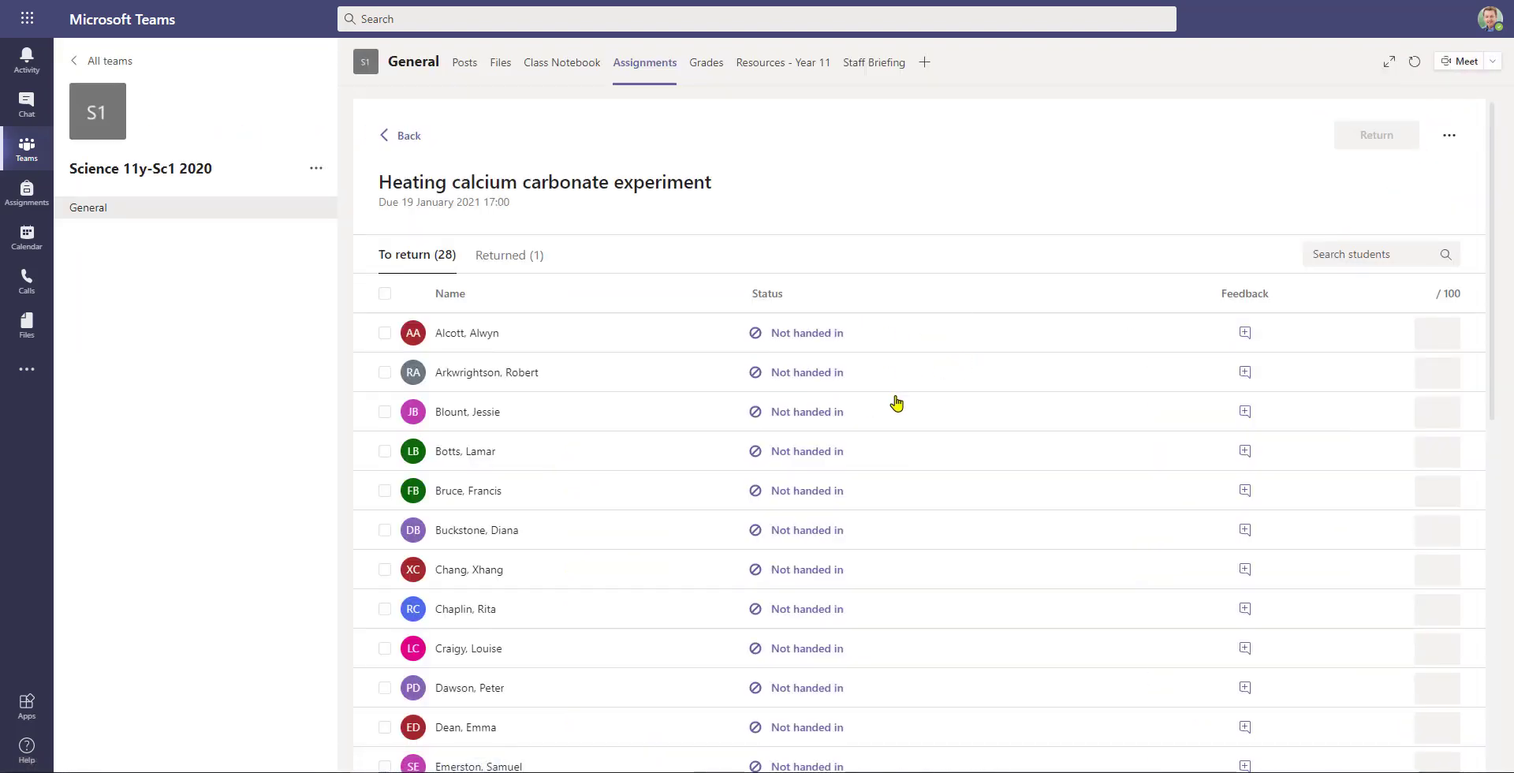
click(510, 254)
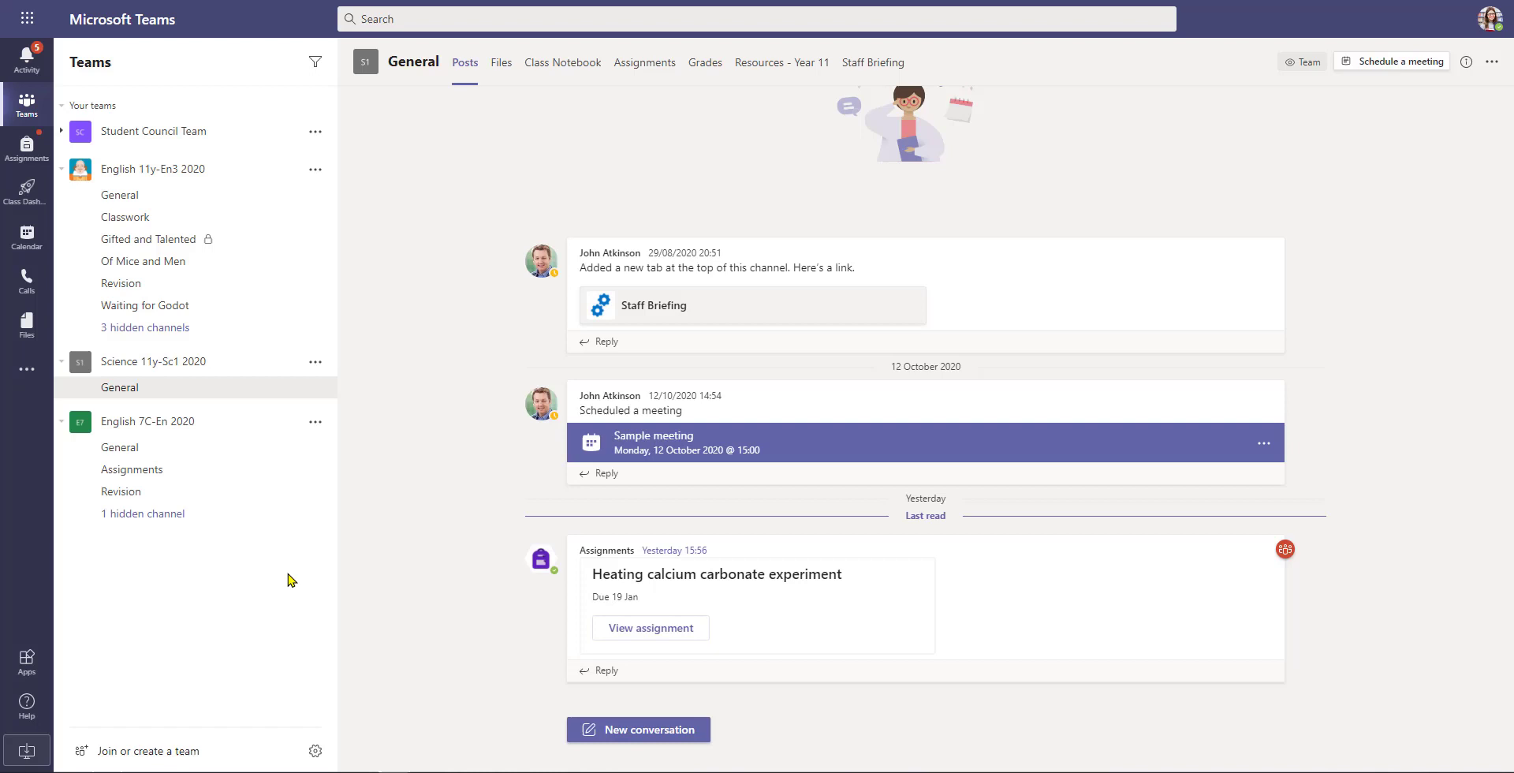
Open the returned Heating calcium carbonate experiment from the student account and review the feedback, points and completed rubric.
click(635, 64)
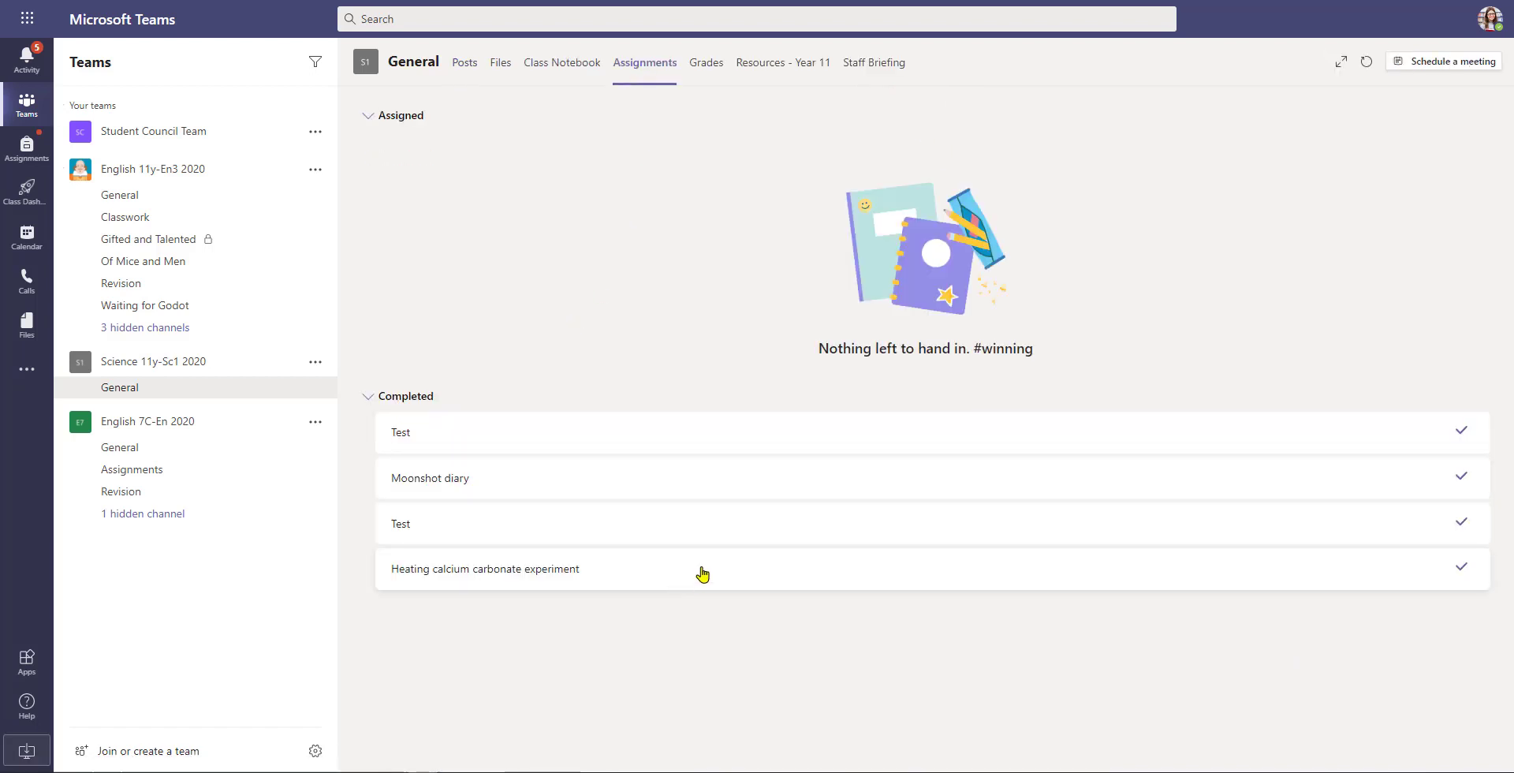
click(703, 575)
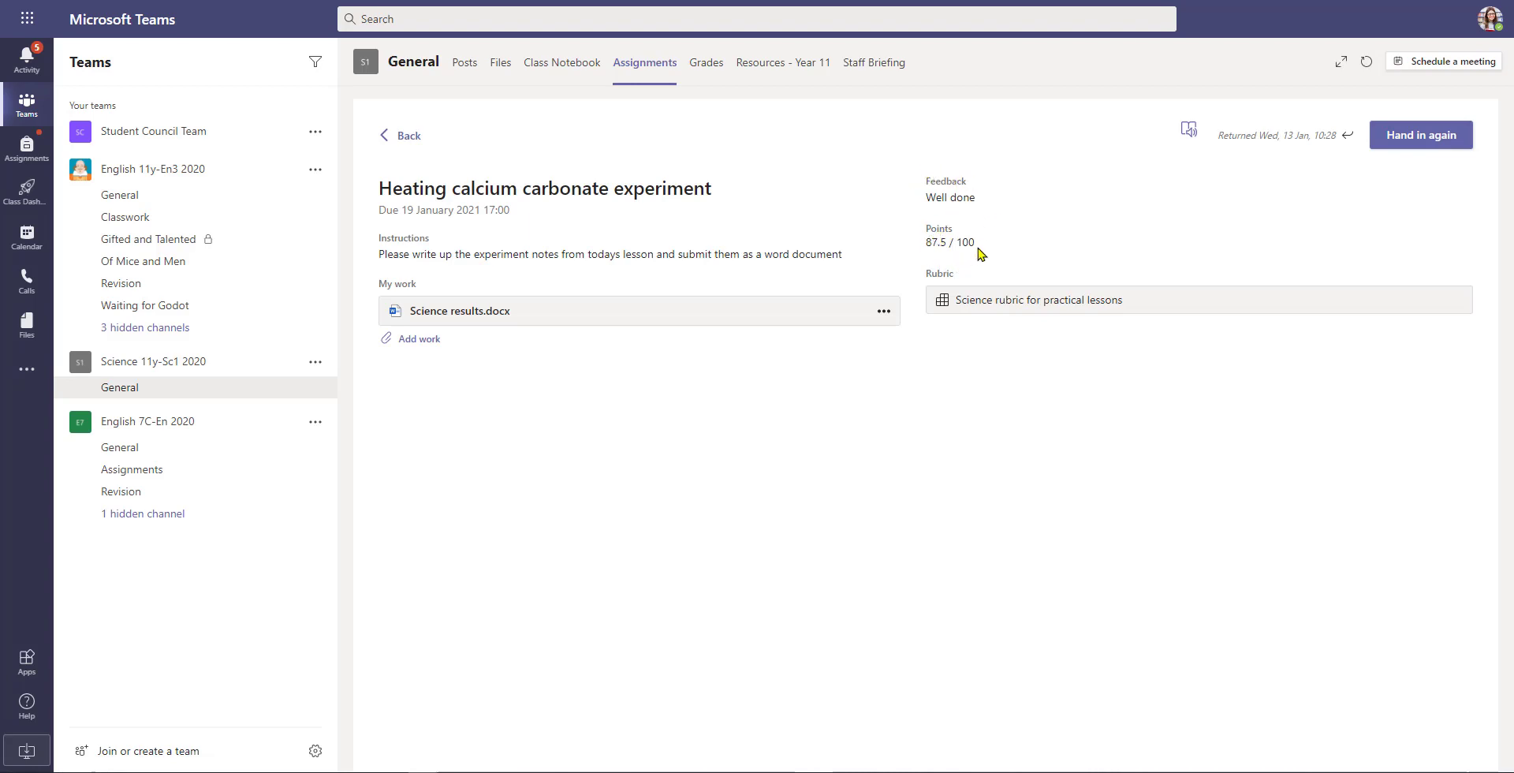
click(982, 310)
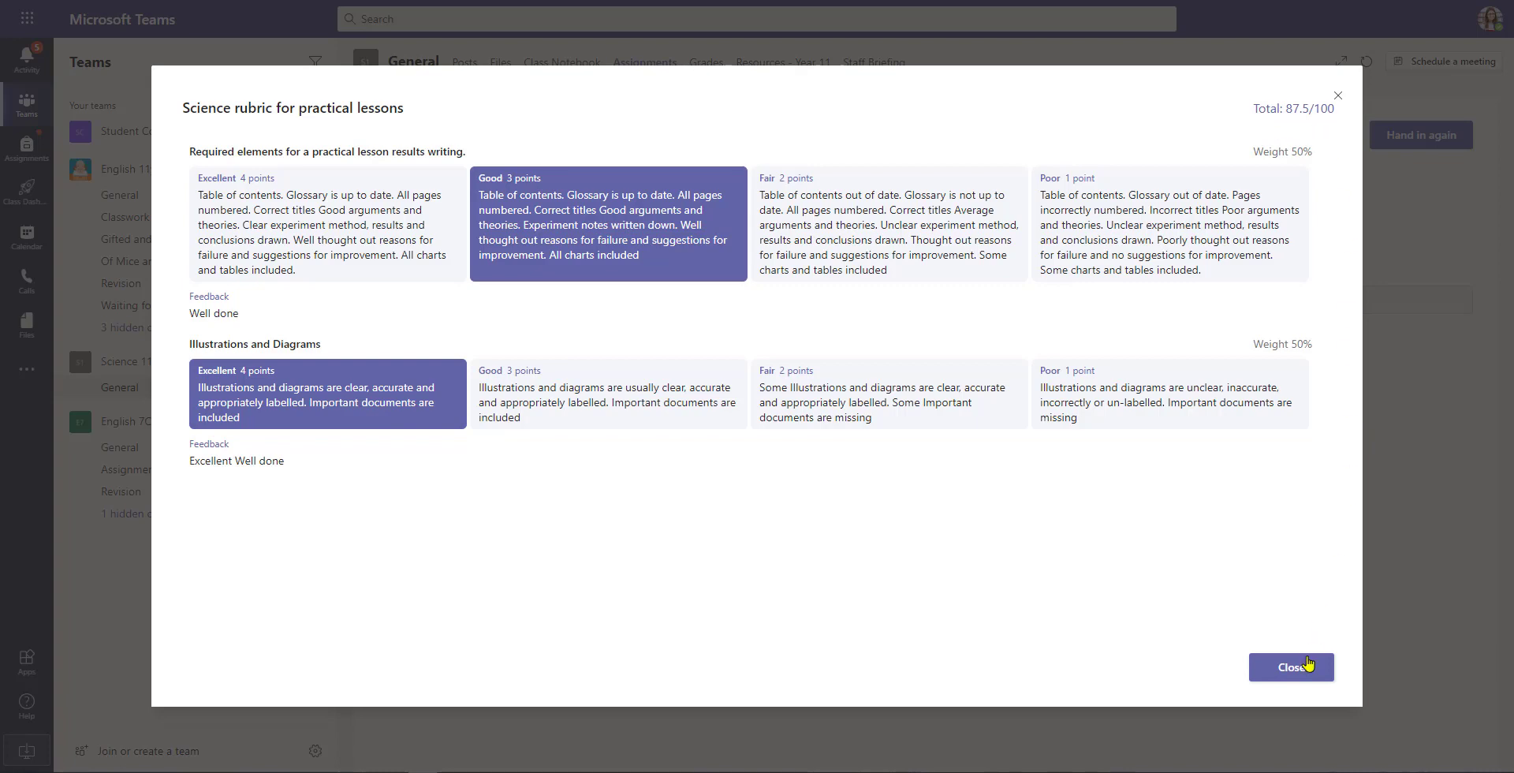
click(1308, 666)
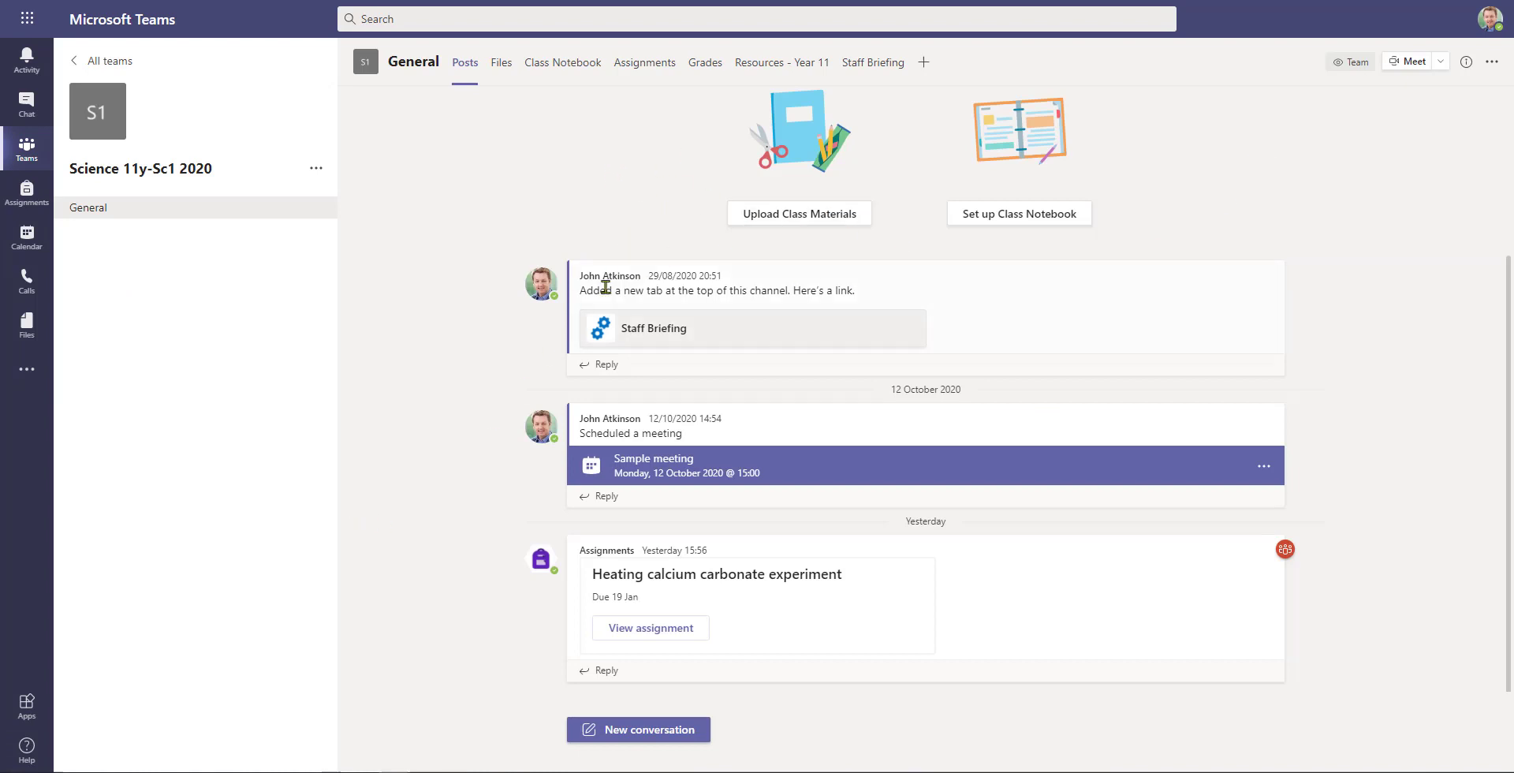
Open the grades overview of the Science 11y-Sc1 2020 class from the teacher account.
click(701, 74)
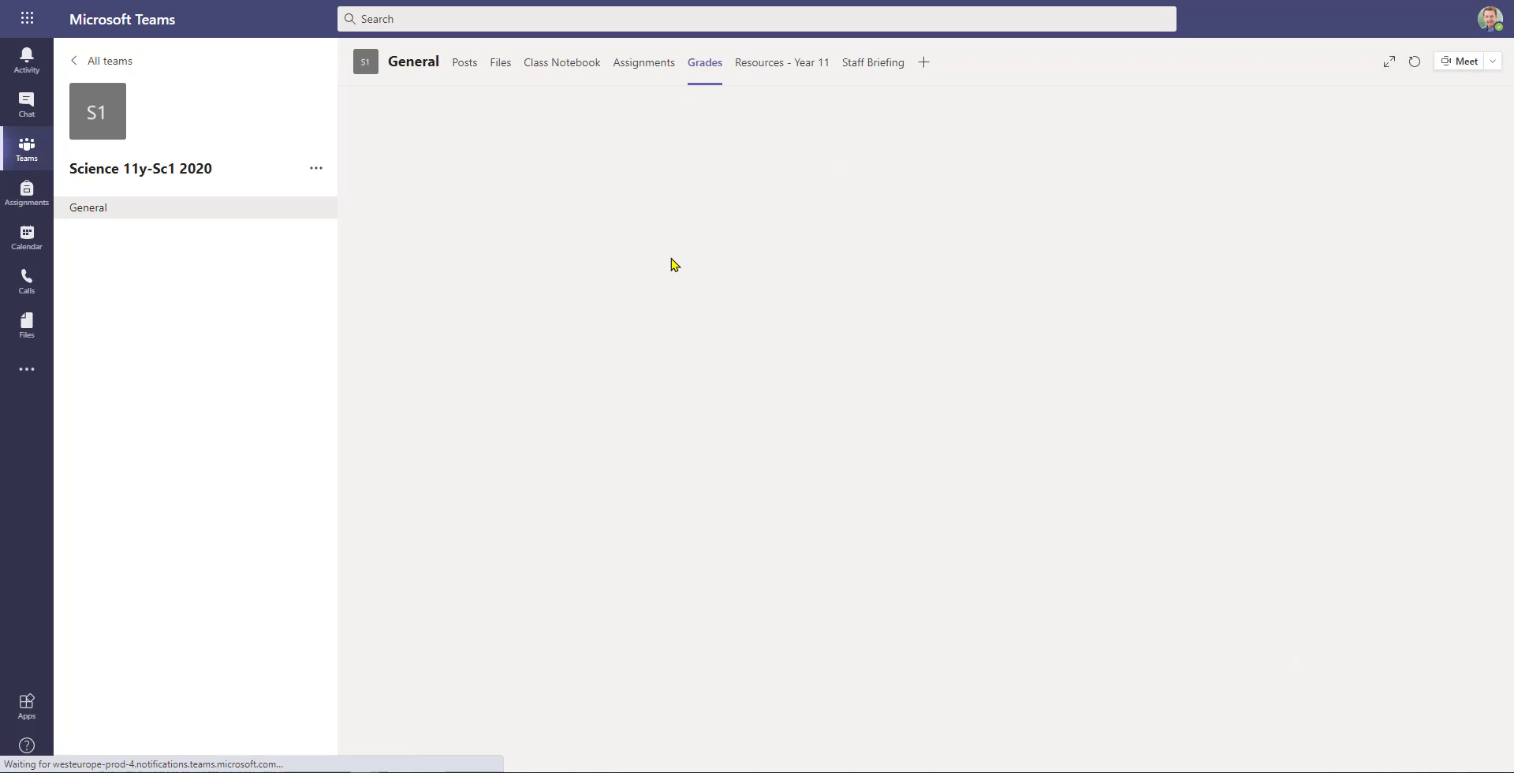